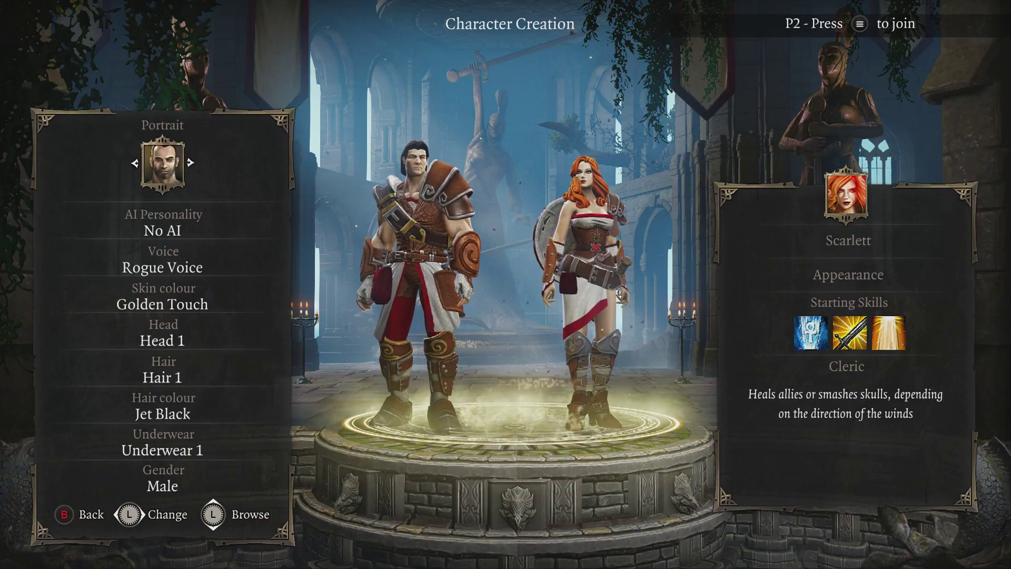
- Cycle the male hero's portrait through three more built-in faces
{"action": "key", "text": "Right"}
{"action": "key", "text": "Right"}
{"action": "key", "text": "Right"}
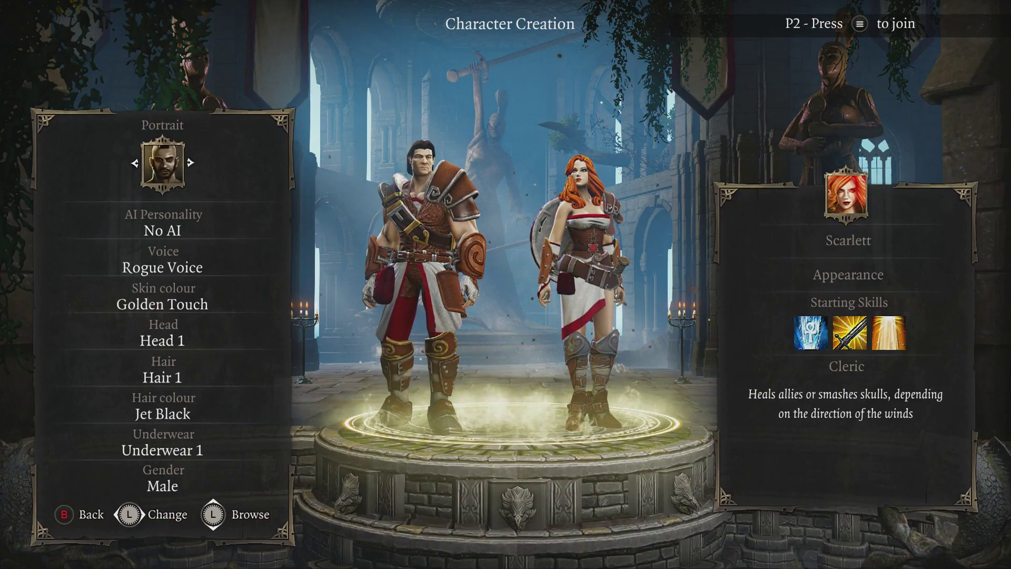
{"action": "key", "text": "Right"}
{"action": "key", "text": "Right"}
{"action": "key", "text": "Right"}
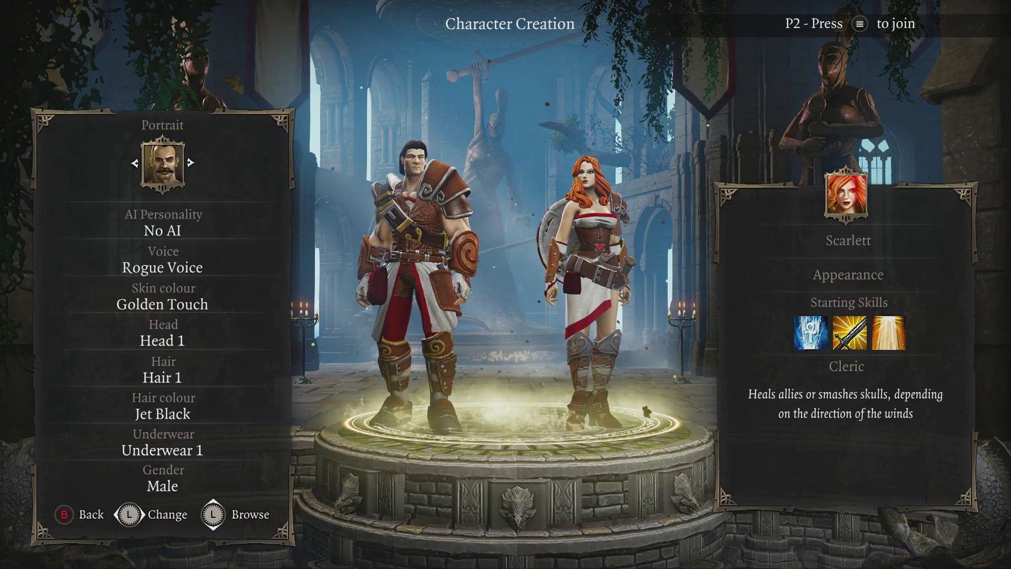
{"action": "key", "text": "Right"}
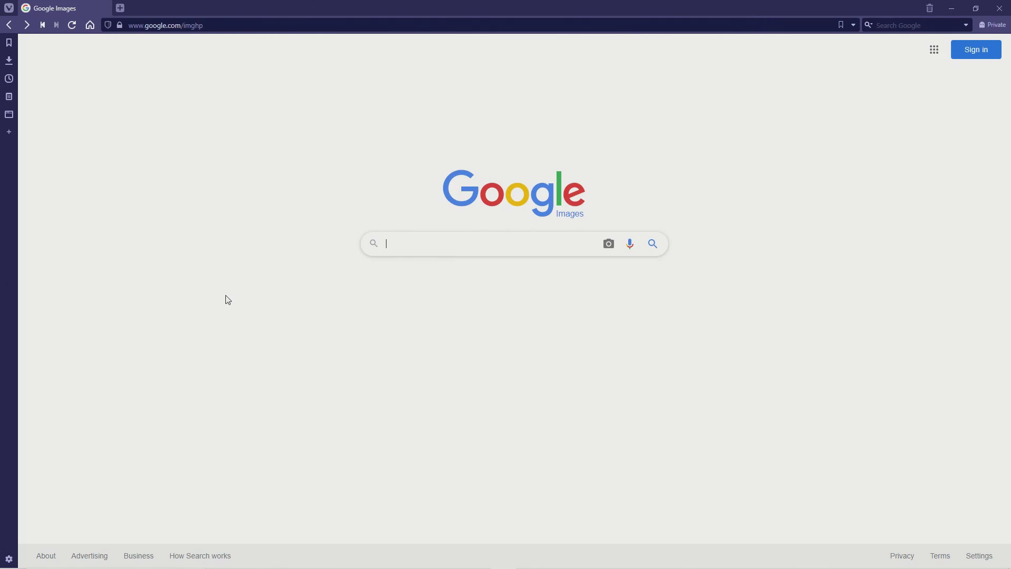
- Search images for 'gandalf', filter by size, and save a portrait as 'gandalf portrait'
{"action": "type", "text": "gandalf"}
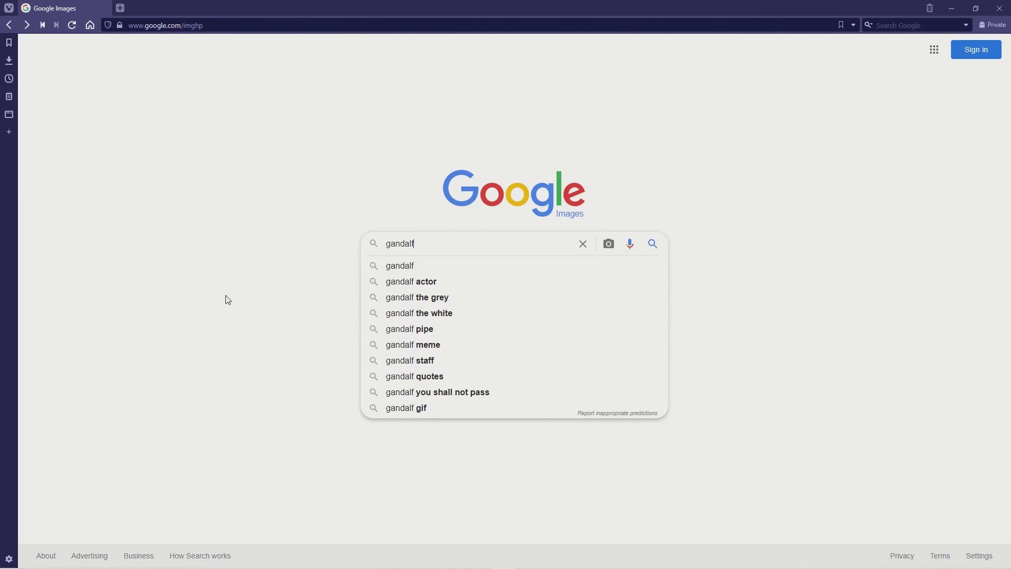
{"action": "key", "text": "Return"}
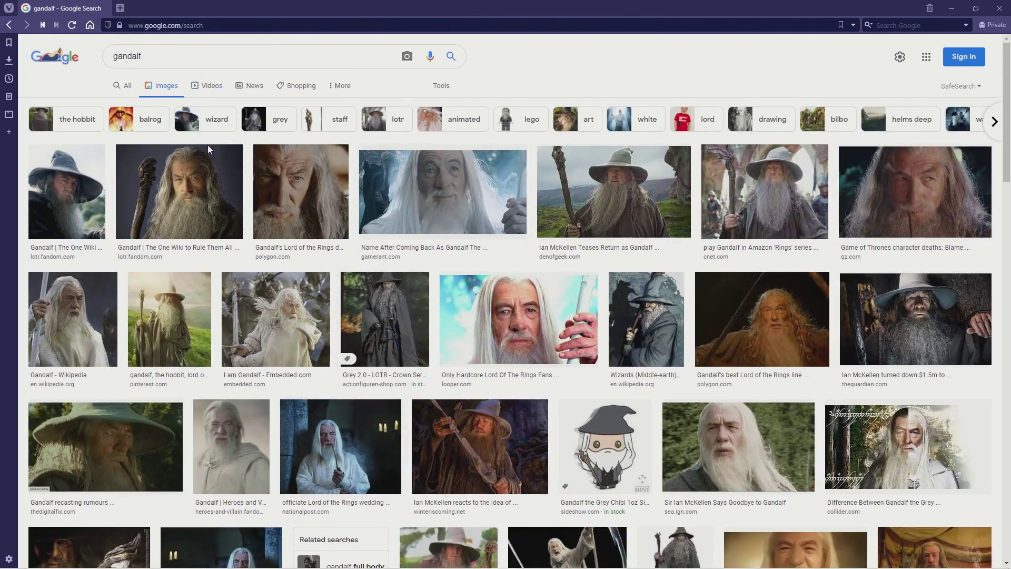
{"action": "left_click", "coordinate": [441, 87]}
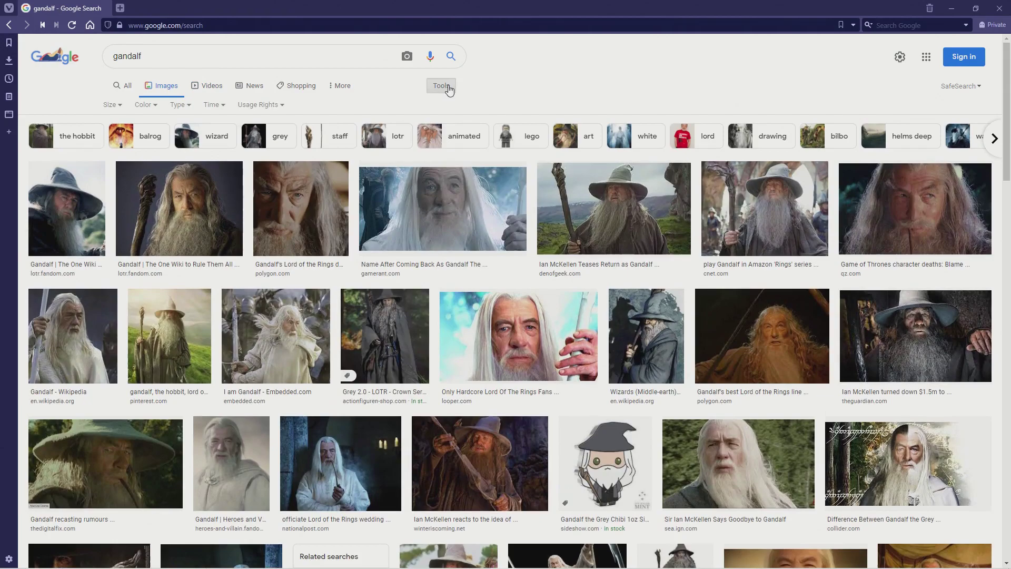
{"action": "left_click", "coordinate": [111, 105]}
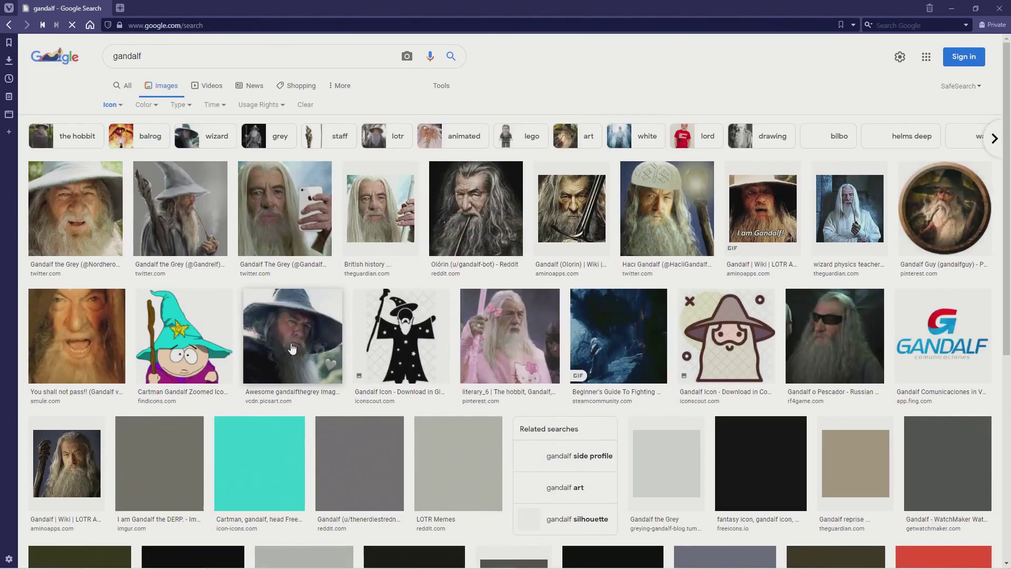
{"action": "left_click", "coordinate": [490, 218]}
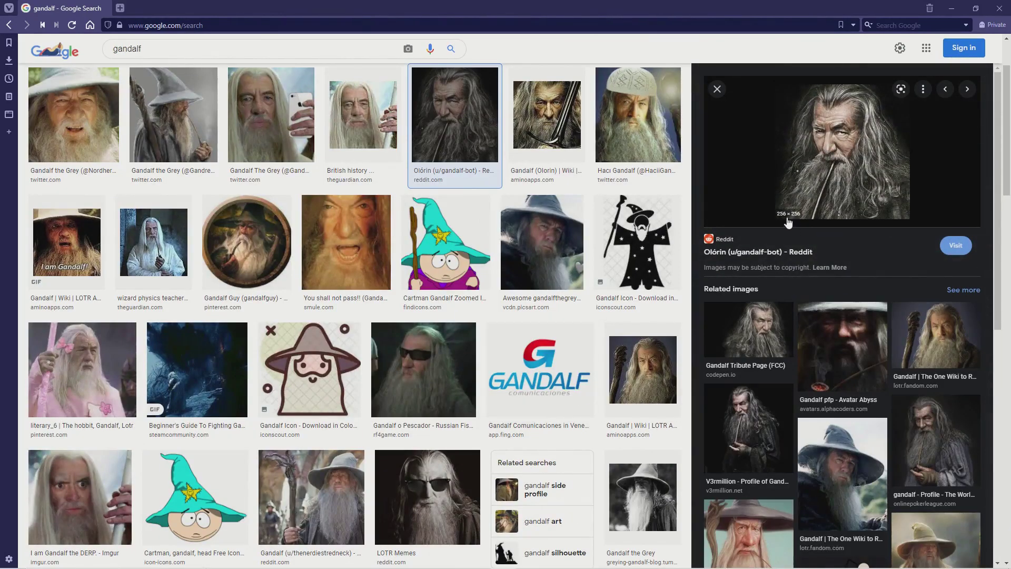
{"action": "right_click", "coordinate": [829, 154]}
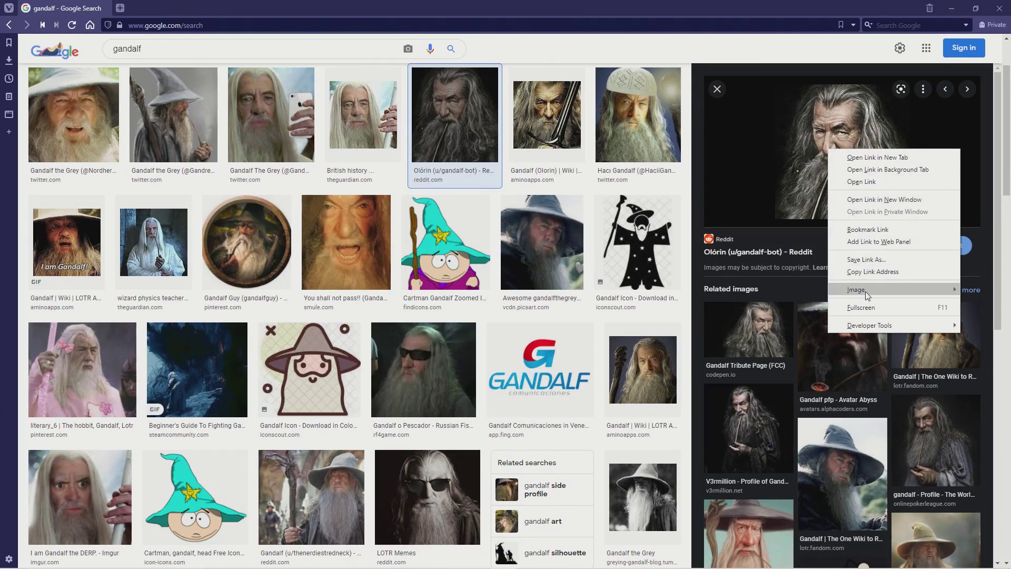
{"action": "mouse_move", "coordinate": [867, 294]}
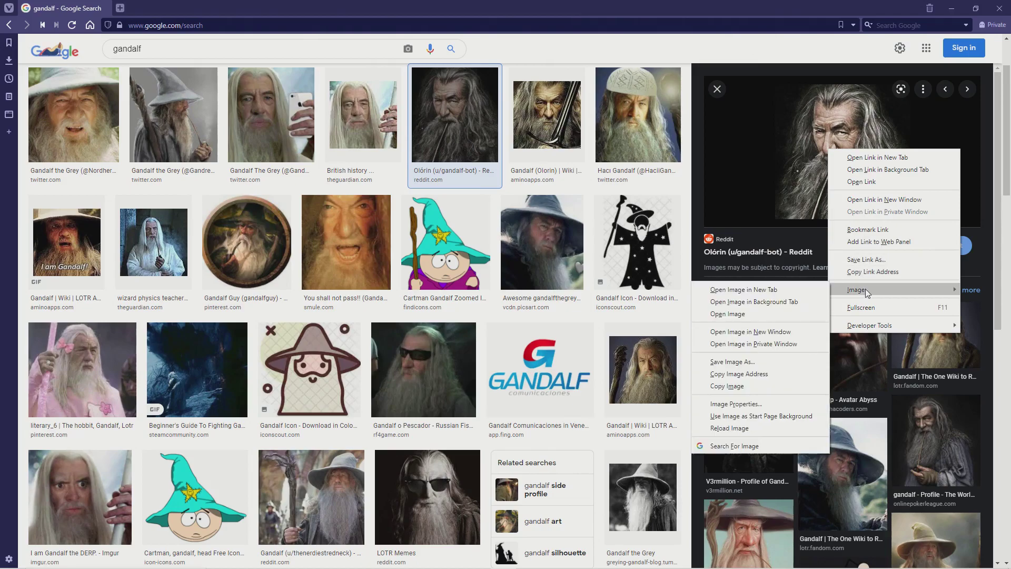
{"action": "left_click", "coordinate": [732, 362]}
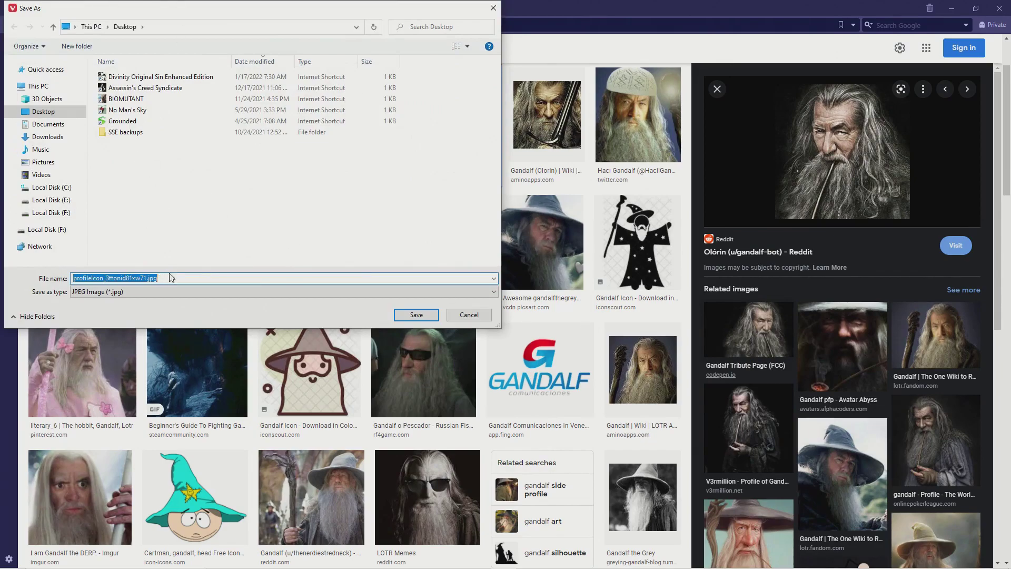
{"action": "type", "text": "gan"}
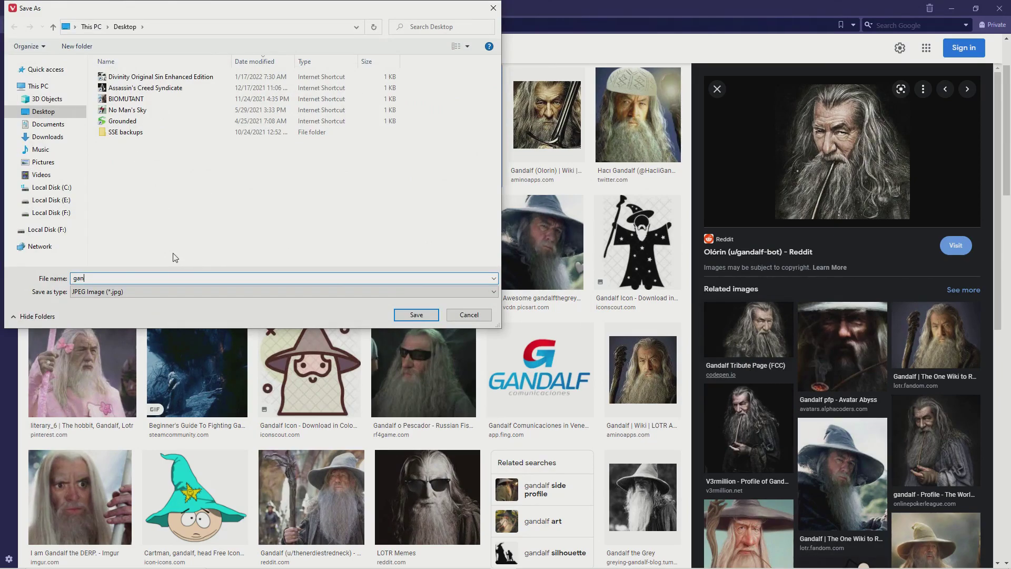
{"action": "type", "text": "dalf portrait"}
{"action": "key", "text": "Return"}
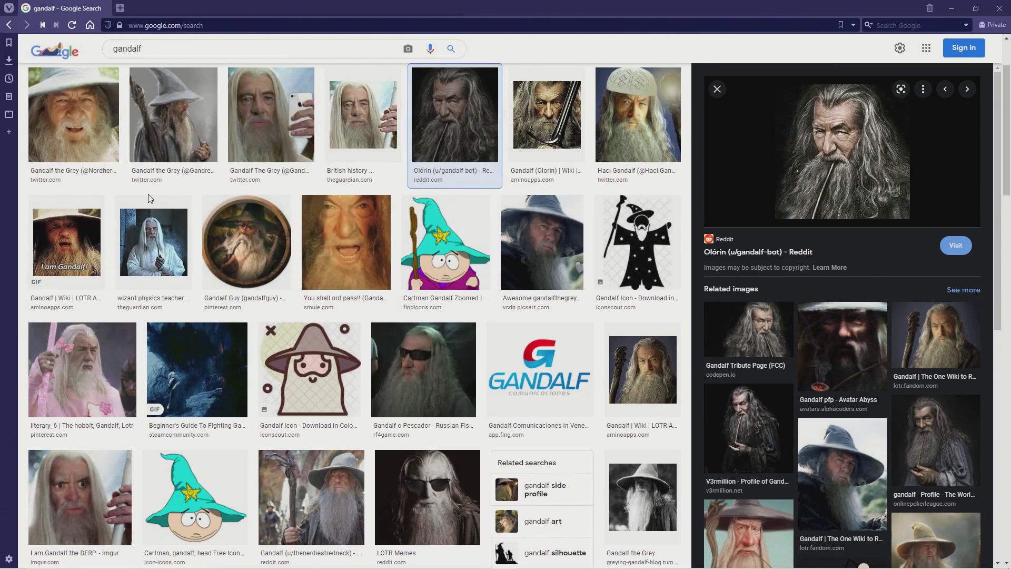
- Search for 'dumbledore' and save a chosen image as 'dumbledore portrait'
{"action": "triple_click", "coordinate": [169, 49]}
{"action": "type", "text": "dumbledore"}
{"action": "key", "text": "Return"}
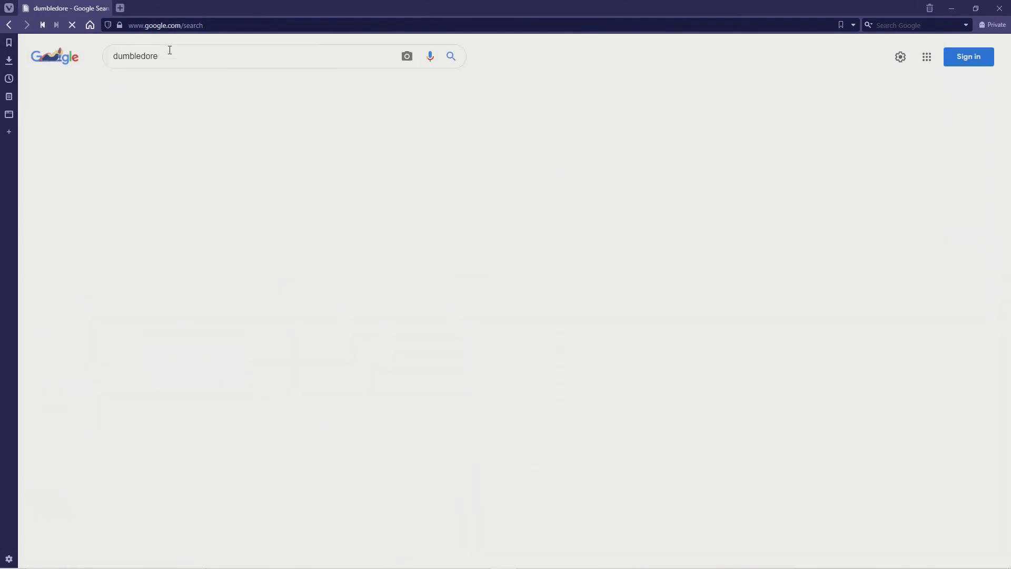
{"action": "scroll", "coordinate": [127, 334], "scroll_direction": "down", "scroll_amount": 3}
{"action": "left_click", "coordinate": [69, 287]}
{"action": "right_click", "coordinate": [795, 173]}
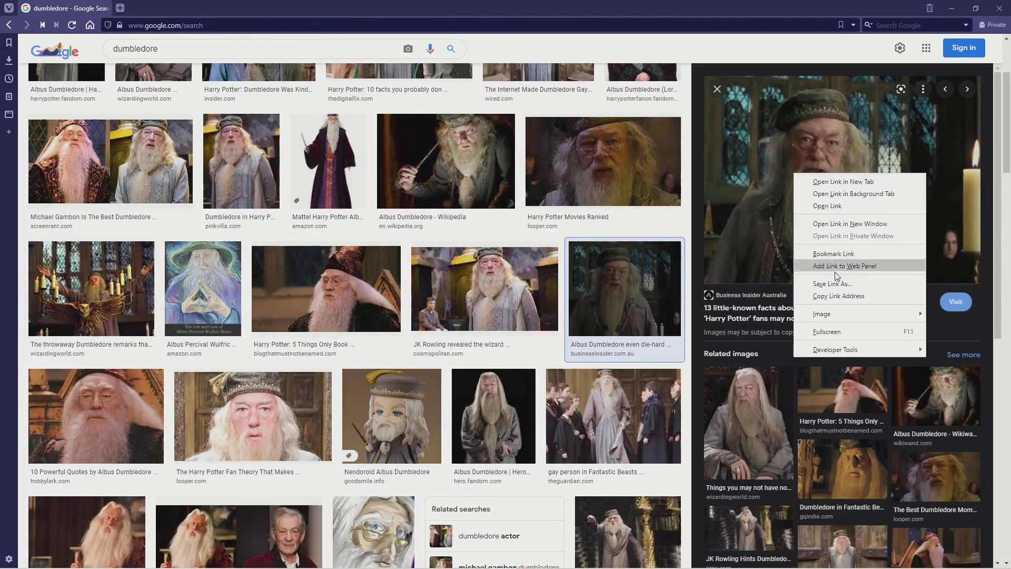
{"action": "mouse_move", "coordinate": [822, 314]}
{"action": "left_click", "coordinate": [705, 390]}
{"action": "type", "text": "dumble"}
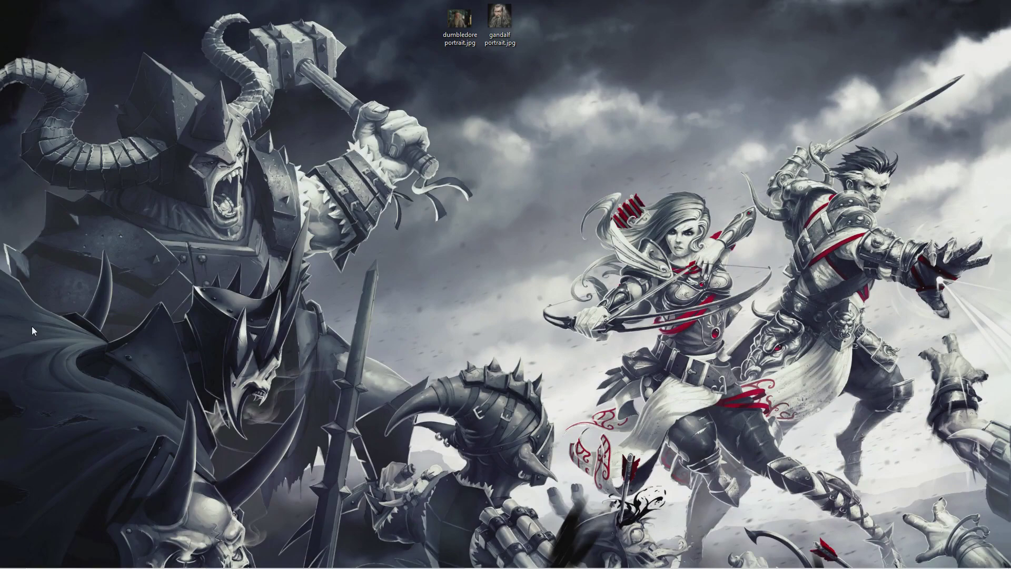
- Open gandalf portrait.jpg from the desktop in Paint using its Edit action
{"action": "left_click", "coordinate": [76, 557]}
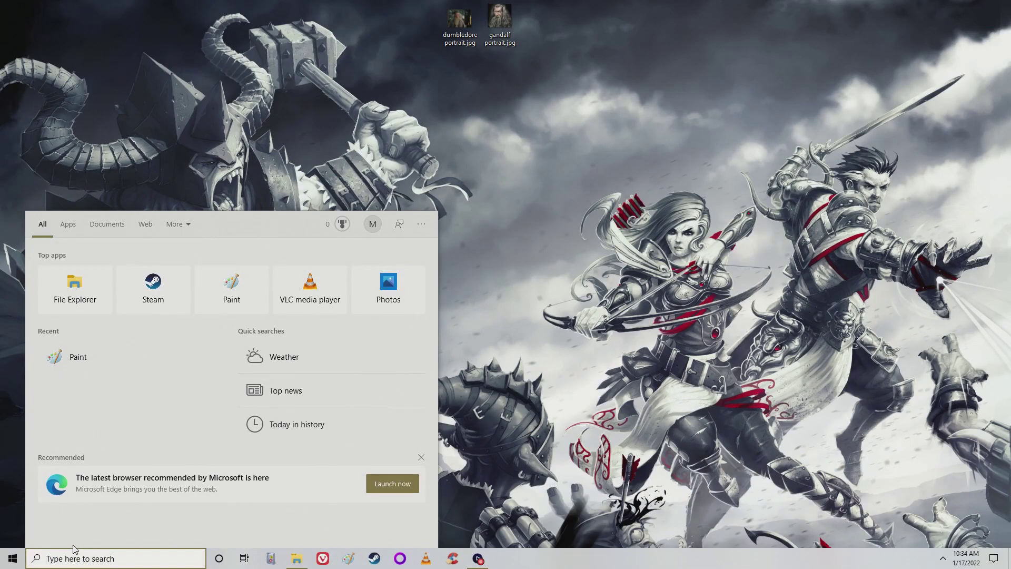
{"action": "type", "text": "paint"}
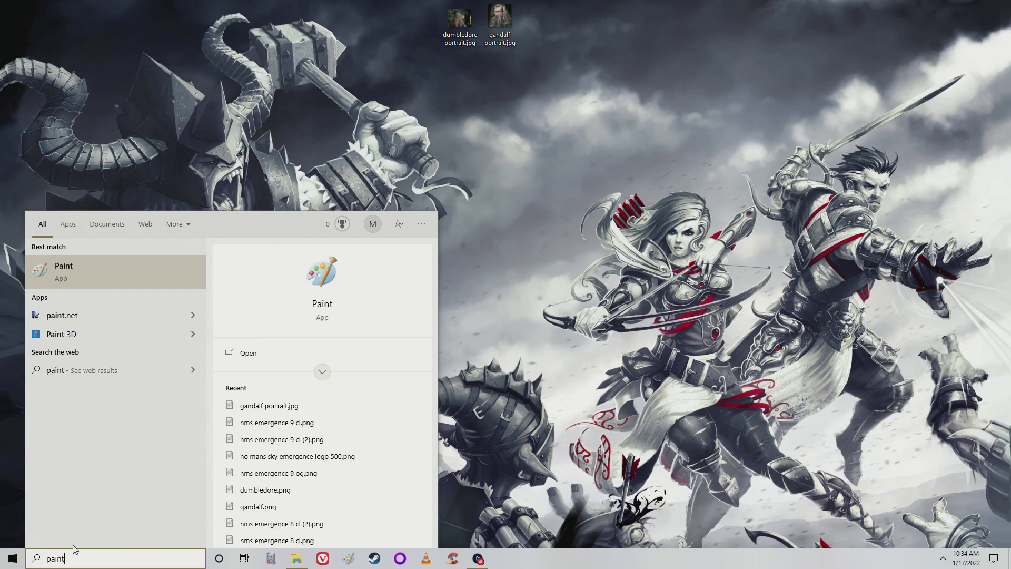
{"action": "left_click", "coordinate": [501, 21]}
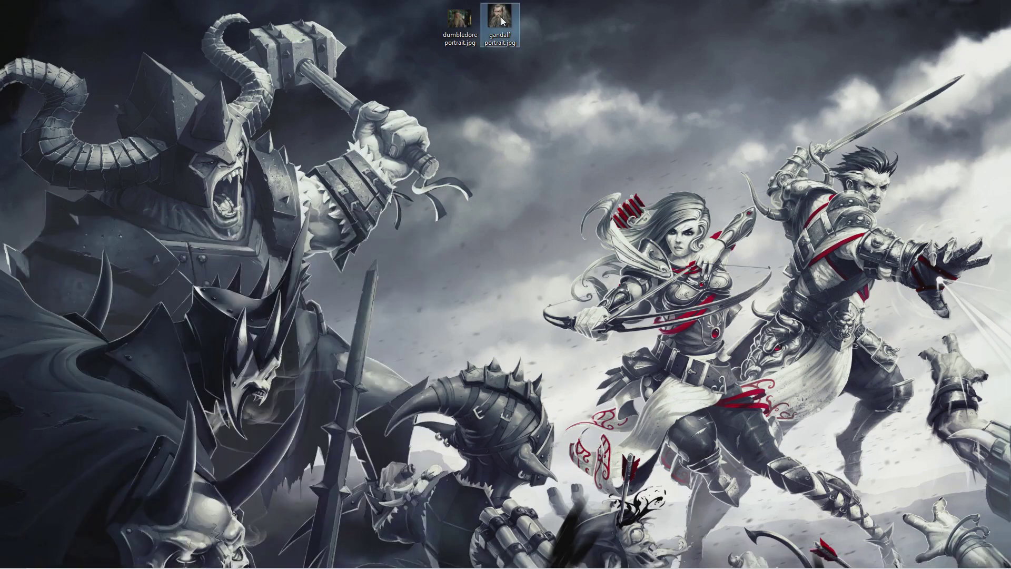
{"action": "right_click", "coordinate": [501, 17]}
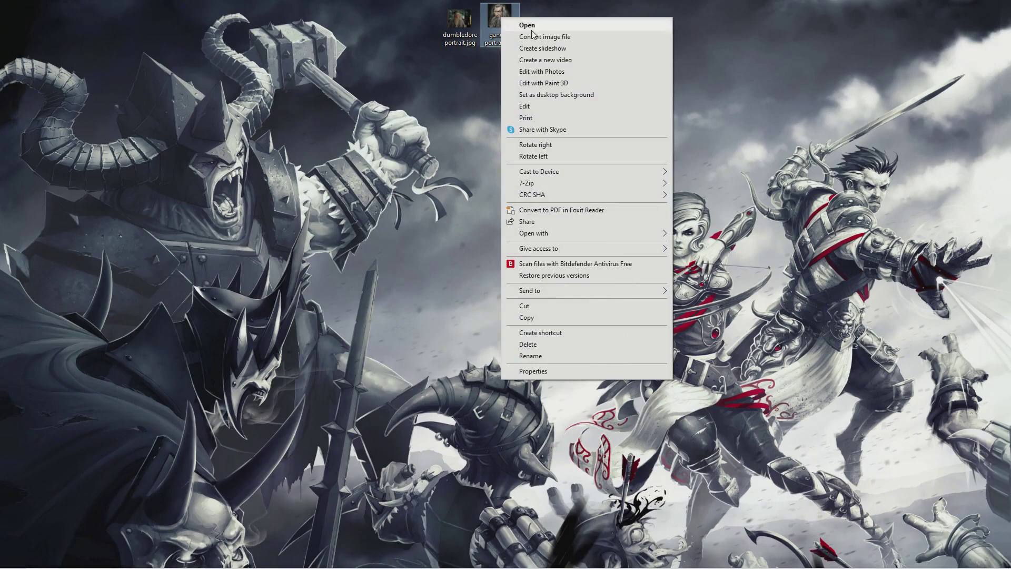
{"action": "left_click", "coordinate": [525, 107]}
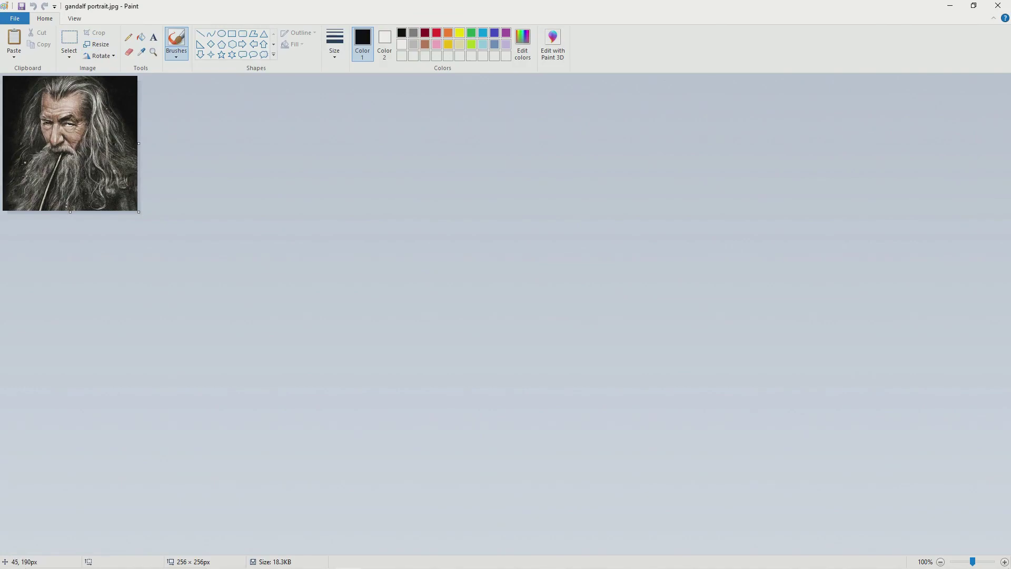
- Resize the Gandalf image by pixels from 256 to 64 × 64
{"action": "left_click", "coordinate": [98, 46]}
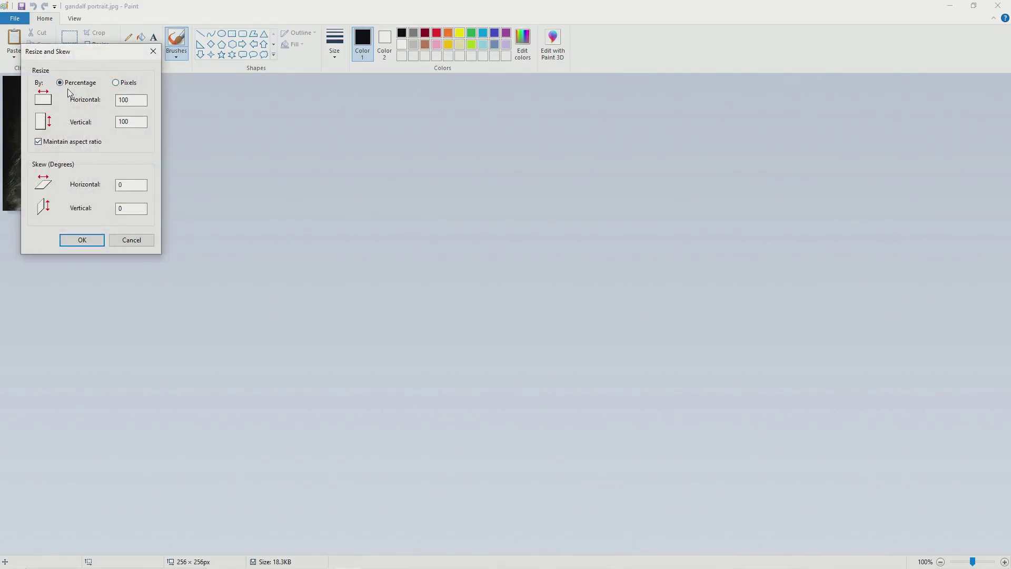
{"action": "left_click", "coordinate": [116, 83]}
{"action": "left_click_drag", "start_coordinate": [135, 99], "coordinate": [102, 103]}
{"action": "type", "text": "64"}
{"action": "left_click", "coordinate": [81, 240]}
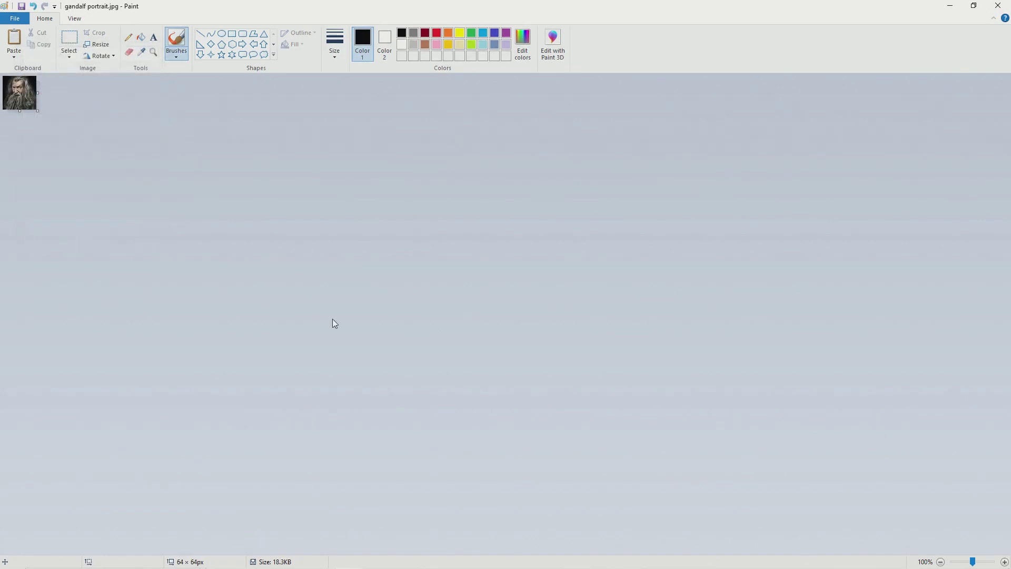
- Save the resized image to the Desktop as gandalf 64.jpg
{"action": "left_click", "coordinate": [17, 20]}
{"action": "left_click", "coordinate": [36, 108]}
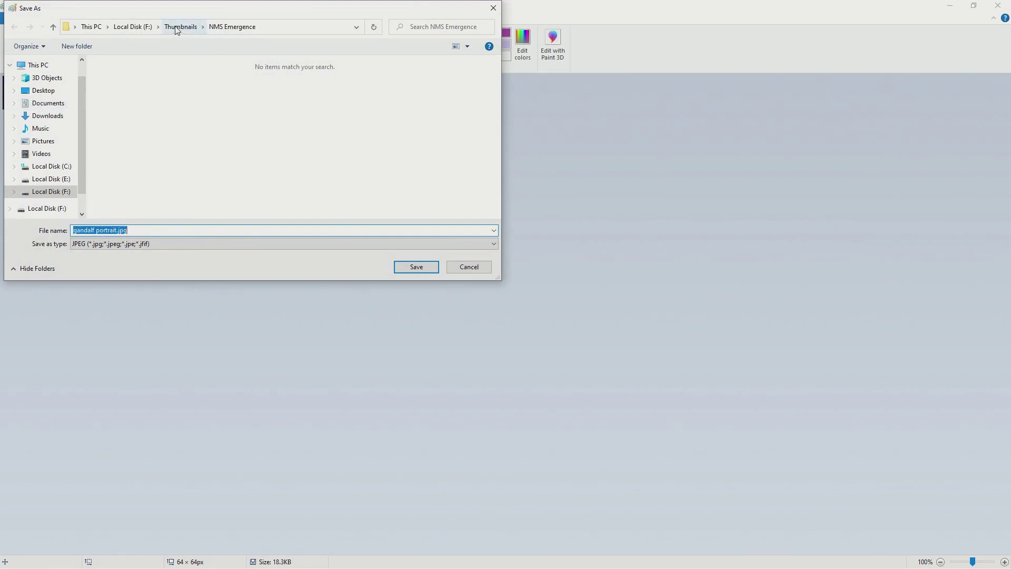
{"action": "left_click", "coordinate": [179, 27]}
{"action": "left_click", "coordinate": [42, 91]}
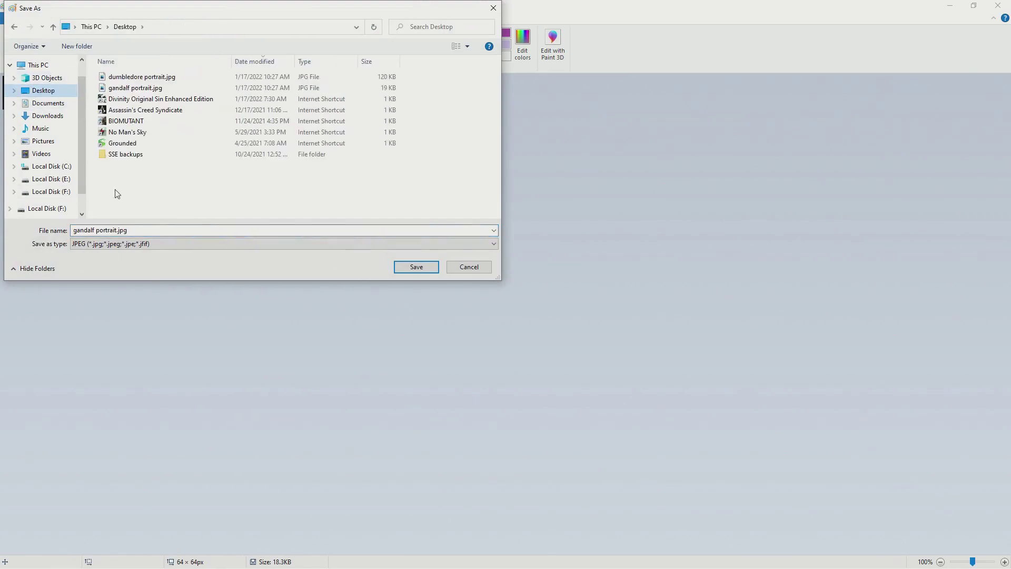
{"action": "left_click", "coordinate": [132, 229]}
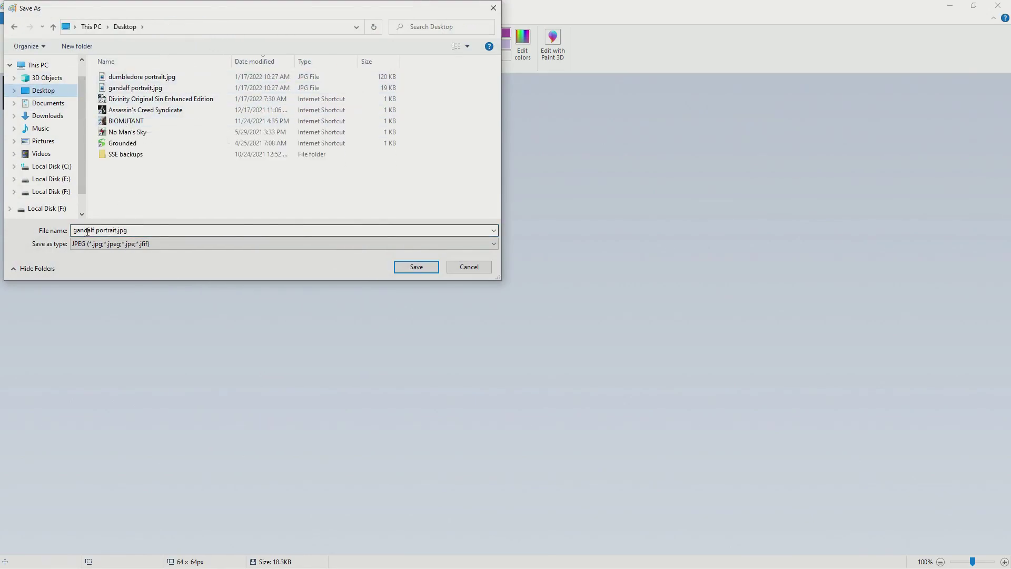
{"action": "left_click", "coordinate": [133, 230]}
{"action": "left_click", "coordinate": [138, 228]}
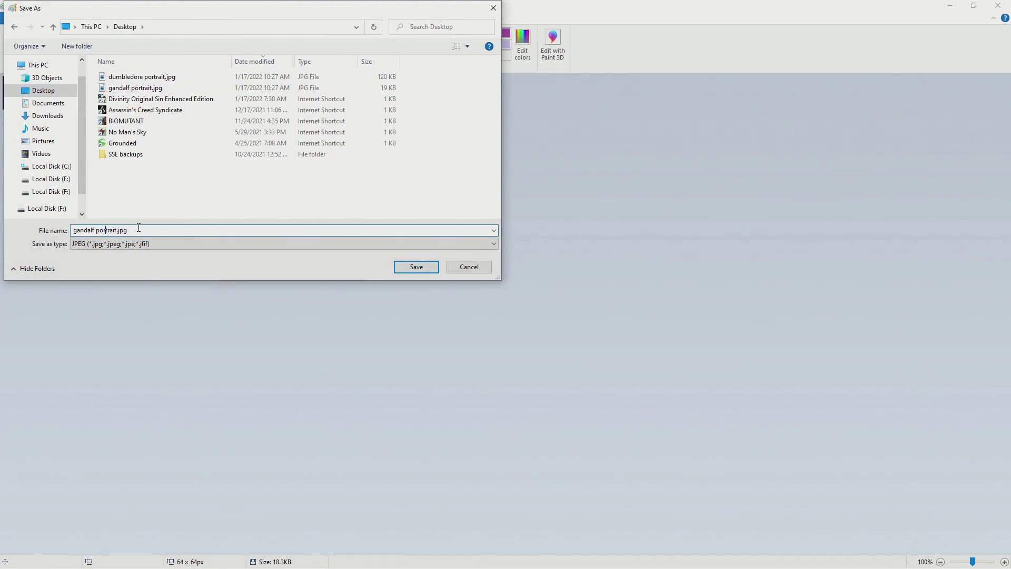
{"action": "double_click", "coordinate": [138, 228]}
{"action": "type", "text": "64"}
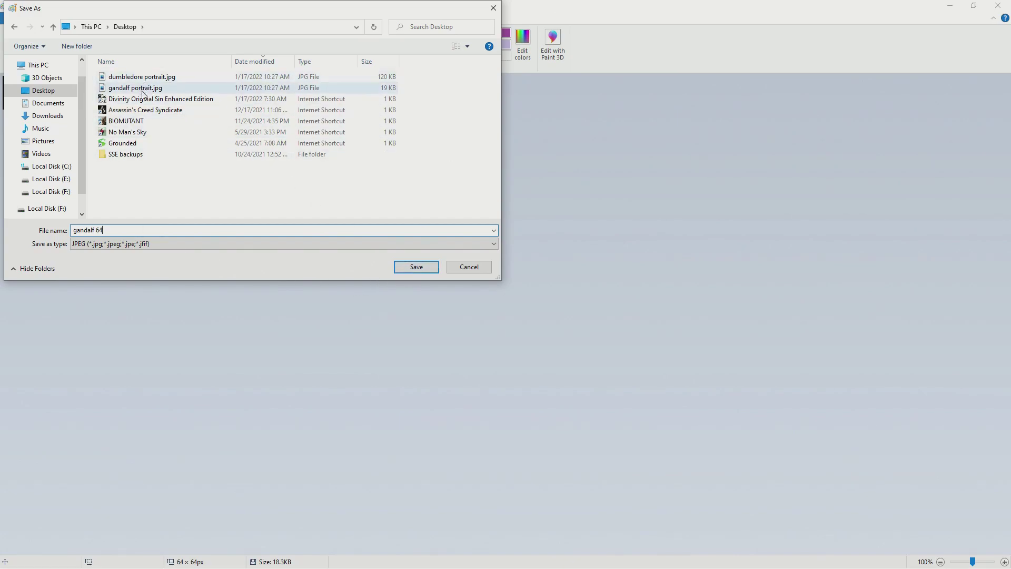
{"action": "left_click", "coordinate": [416, 268]}
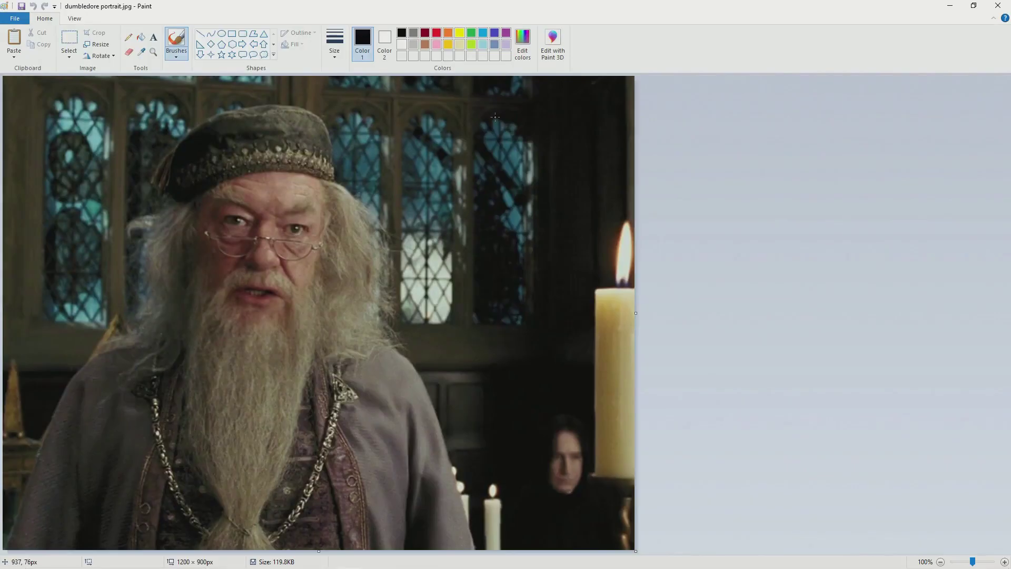
- Open the Dumbledore portrait, zoom out, and trim off its right side
{"action": "key", "text": "ctrl+w"}
{"action": "left_click", "coordinate": [132, 238]}
{"action": "left_click", "coordinate": [941, 562]}
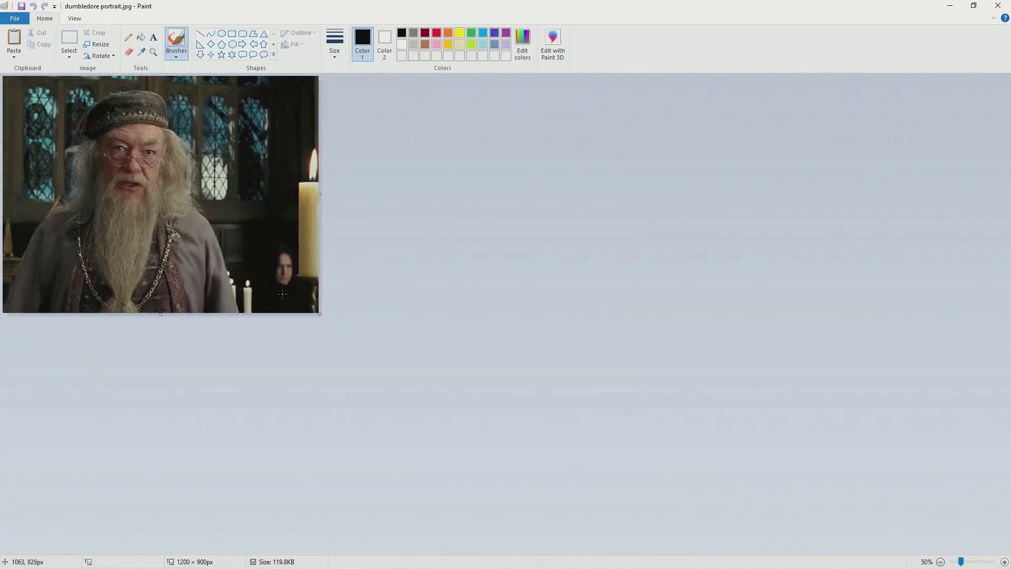
{"action": "left_click_drag", "start_coordinate": [320, 195], "coordinate": [270, 196]}
- Resize the Dumbledore image to 64 × 64 pixels
{"action": "key", "text": "ctrl+w"}
{"action": "left_click", "coordinate": [115, 83]}
{"action": "double_click", "coordinate": [131, 99]}
{"action": "type", "text": "64"}
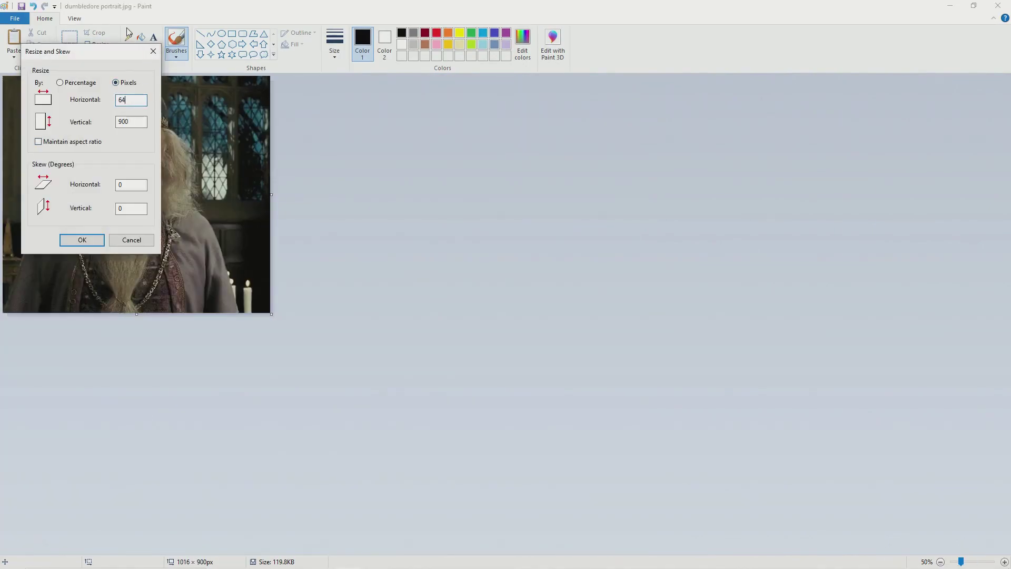
{"action": "double_click", "coordinate": [130, 122]}
{"action": "type", "text": "64"}
{"action": "key", "text": "Return"}
- Save it as dumbledore 64.jpg and go to the Nexus Mods portrait mod page
{"action": "scroll", "coordinate": [885, 548], "scroll_direction": "up", "scroll_amount": 2}
{"action": "key", "text": "alt+f"}
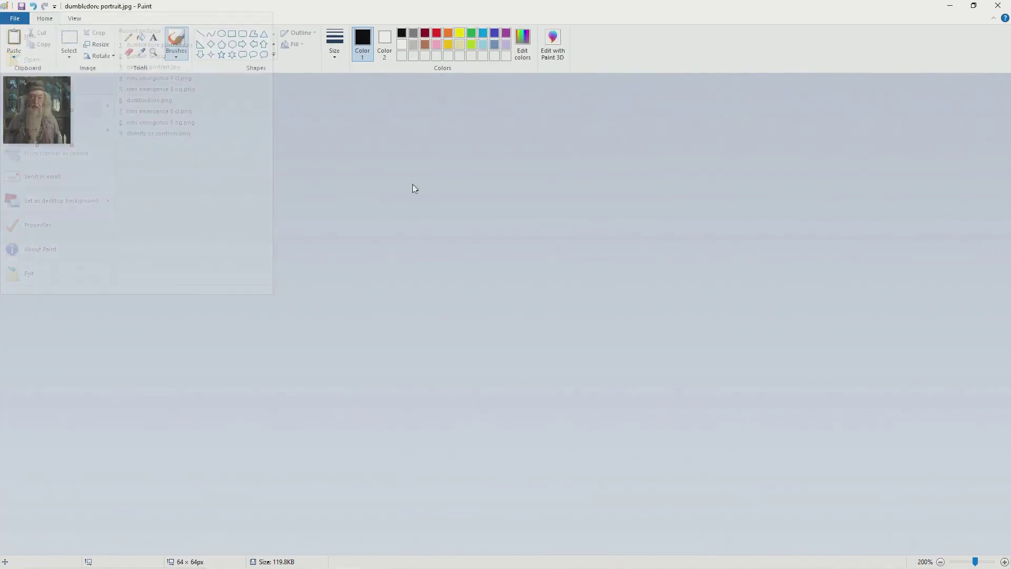
{"action": "key", "text": "a"}
{"action": "double_click", "coordinate": [123, 230]}
{"action": "type", "text": "64"}
{"action": "left_click", "coordinate": [416, 267]}
{"action": "key", "text": "super+d"}
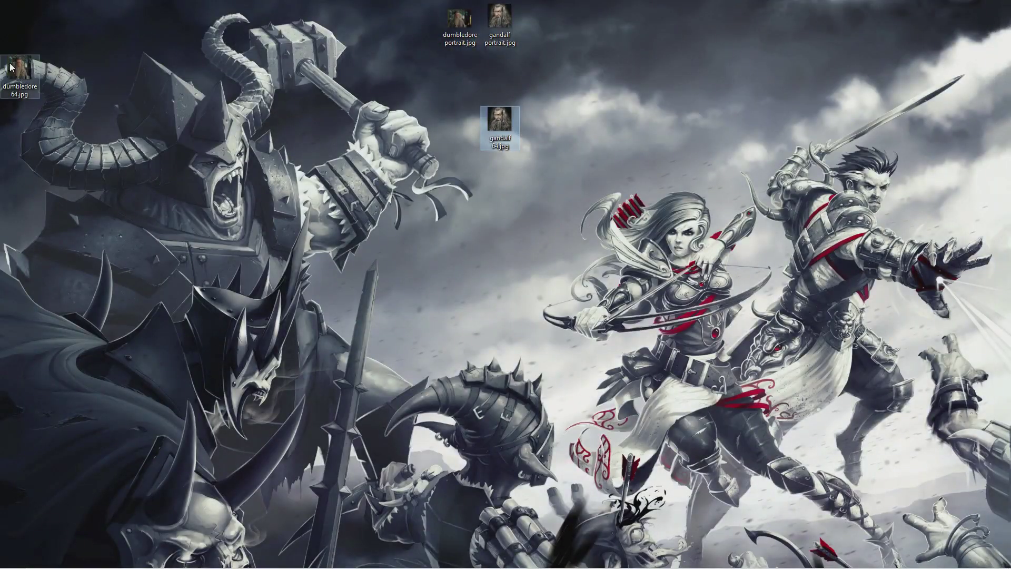
{"action": "key", "text": "alt+Tab"}
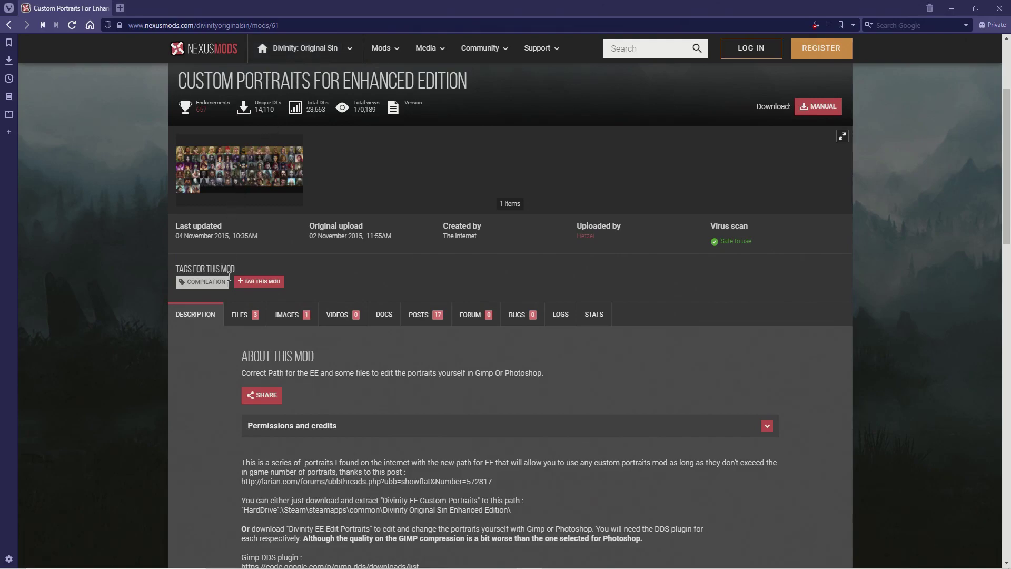
- Preview the Divinity EE Edit Portraits V.2 file contents from the FILES list, then close it
{"action": "left_click", "coordinate": [242, 316]}
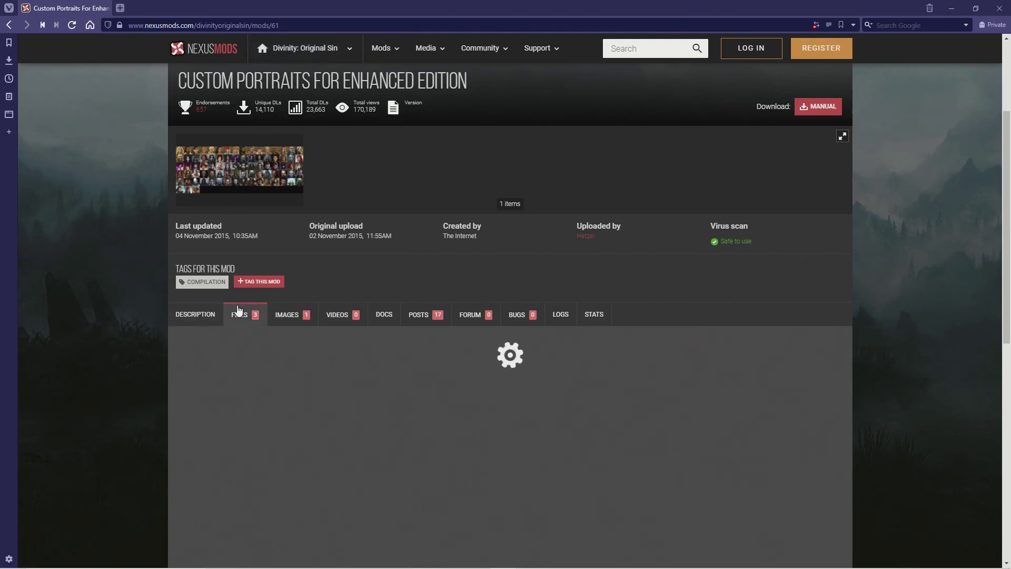
{"action": "scroll", "coordinate": [239, 340], "scroll_direction": "down", "scroll_amount": 6}
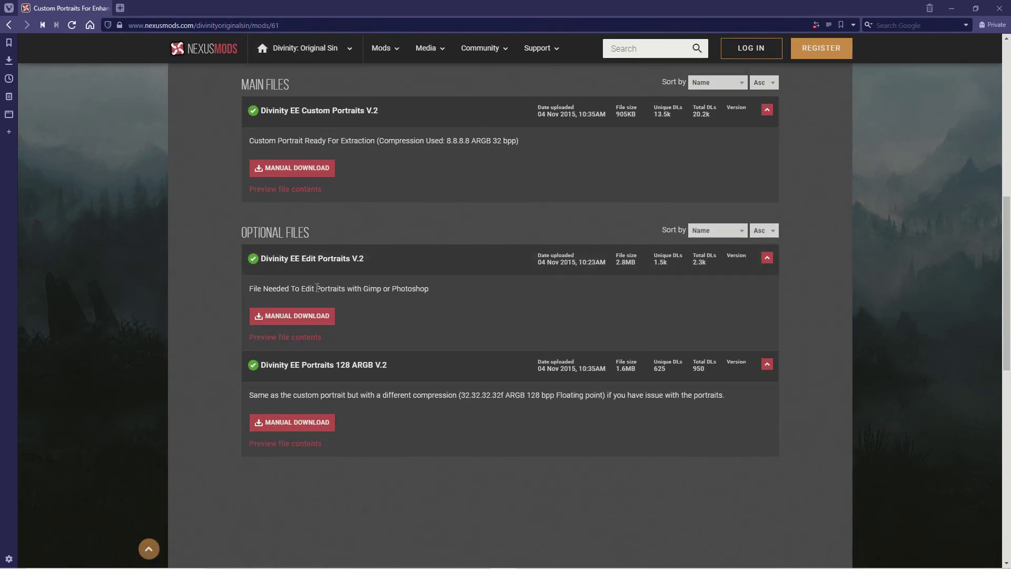
{"action": "left_click", "coordinate": [270, 340]}
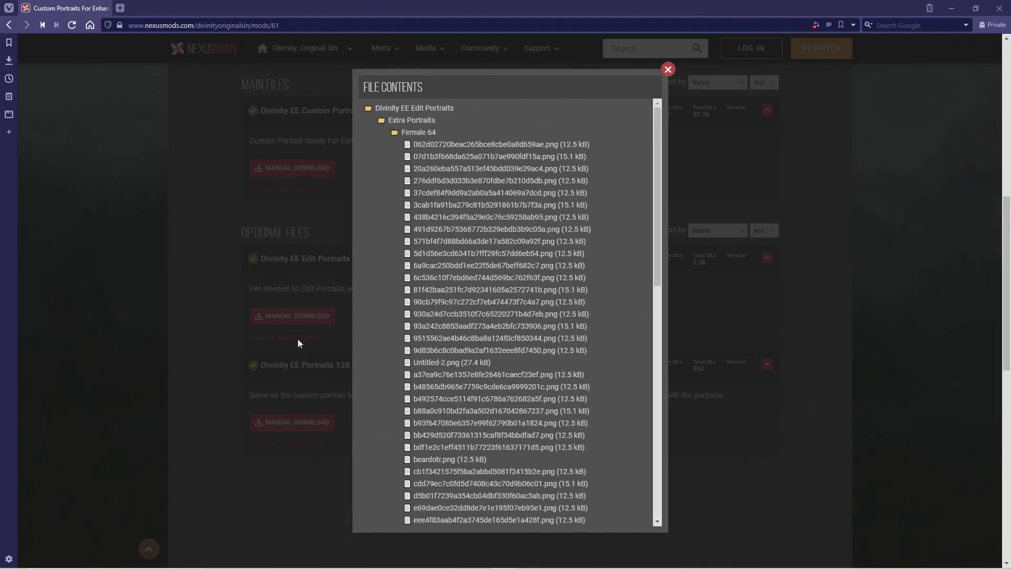
{"action": "left_click", "coordinate": [423, 138]}
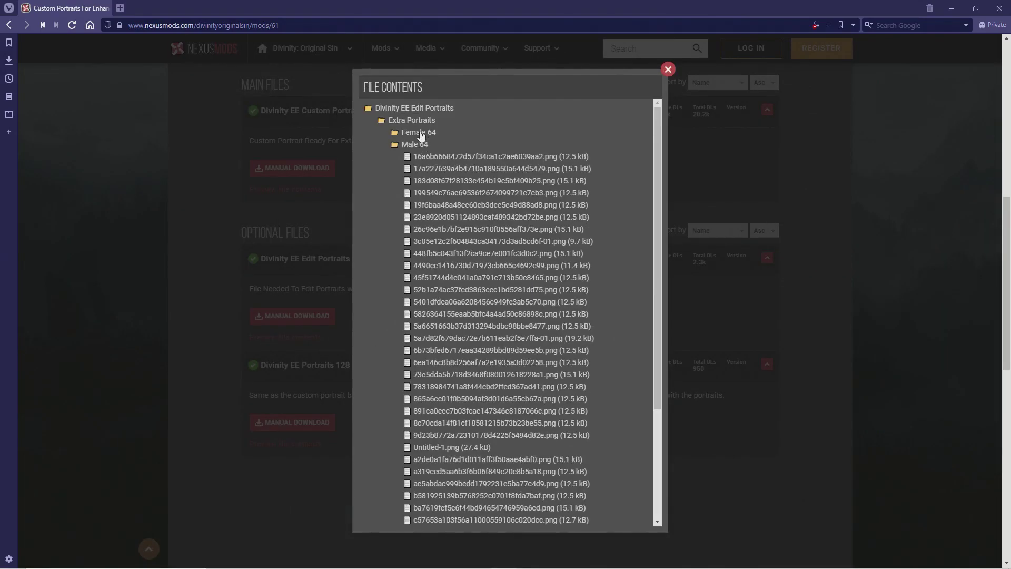
{"action": "left_click", "coordinate": [419, 146]}
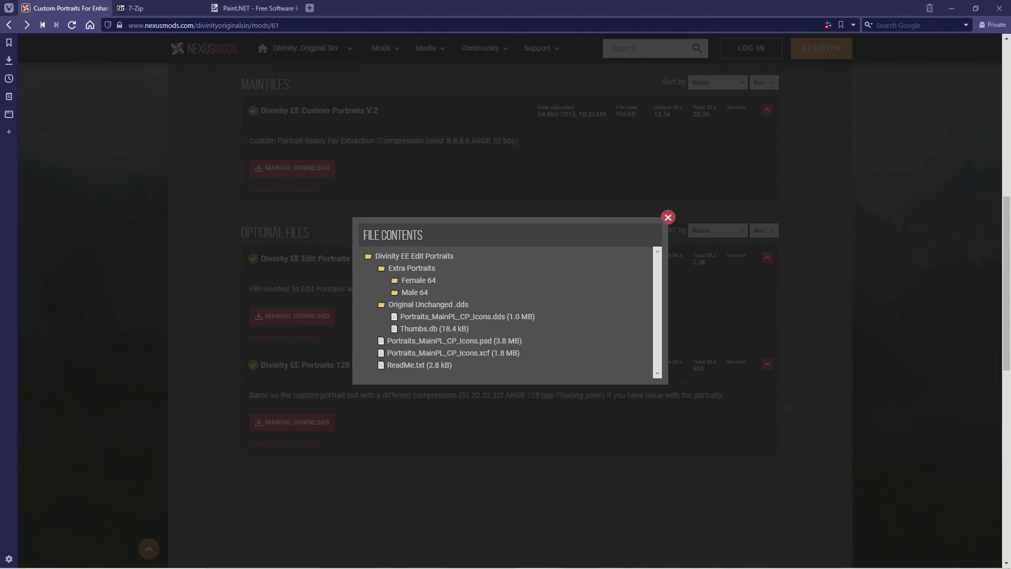
{"action": "left_click", "coordinate": [668, 218]}
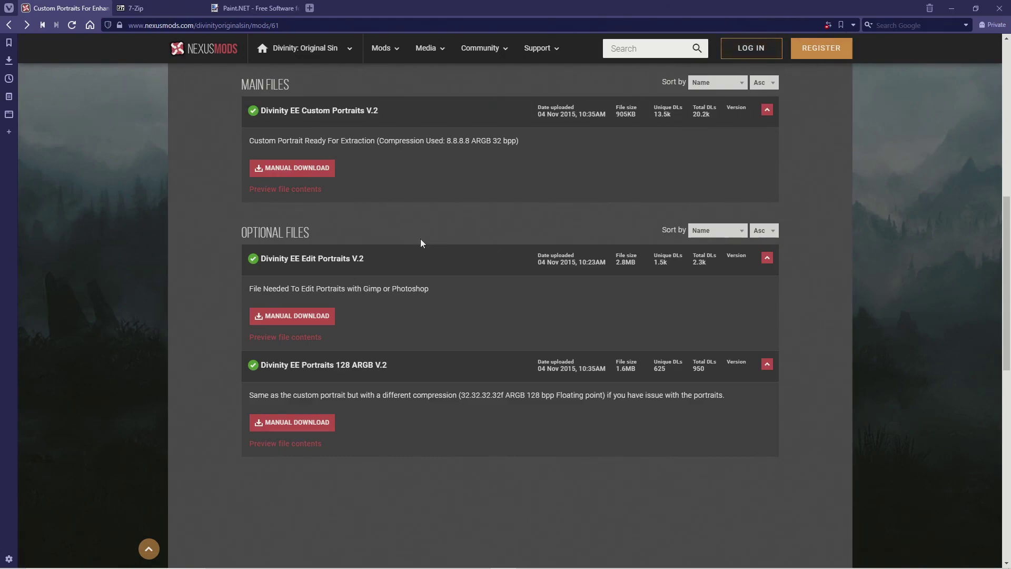
- Manually download the Edit Portraits V.2 archive and find the .7z on the desktop
{"action": "left_click", "coordinate": [300, 316]}
{"action": "scroll", "coordinate": [304, 310], "scroll_direction": "down", "scroll_amount": 10}
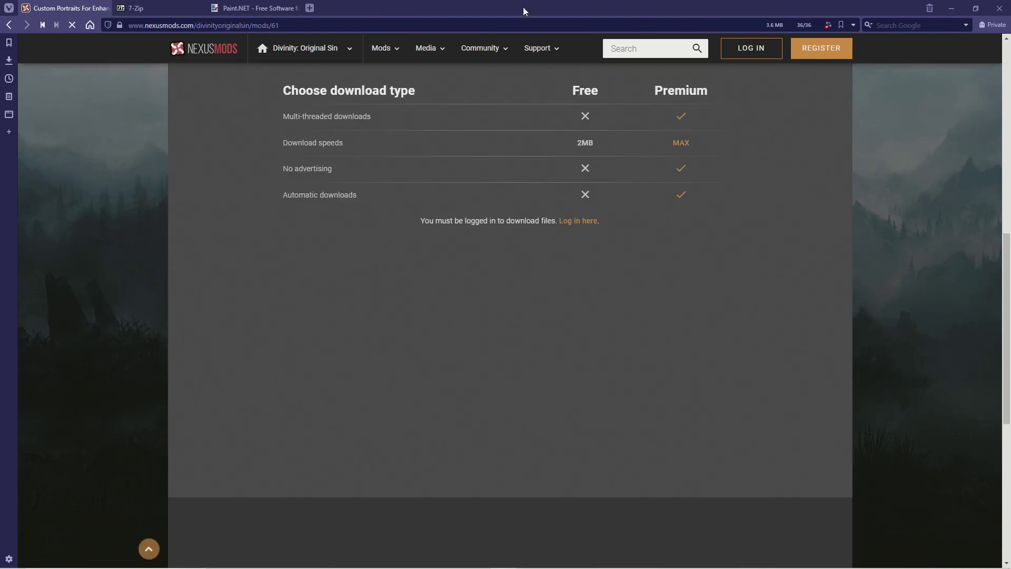
{"action": "left_click_drag", "start_coordinate": [523, 8], "coordinate": [510, 205]}
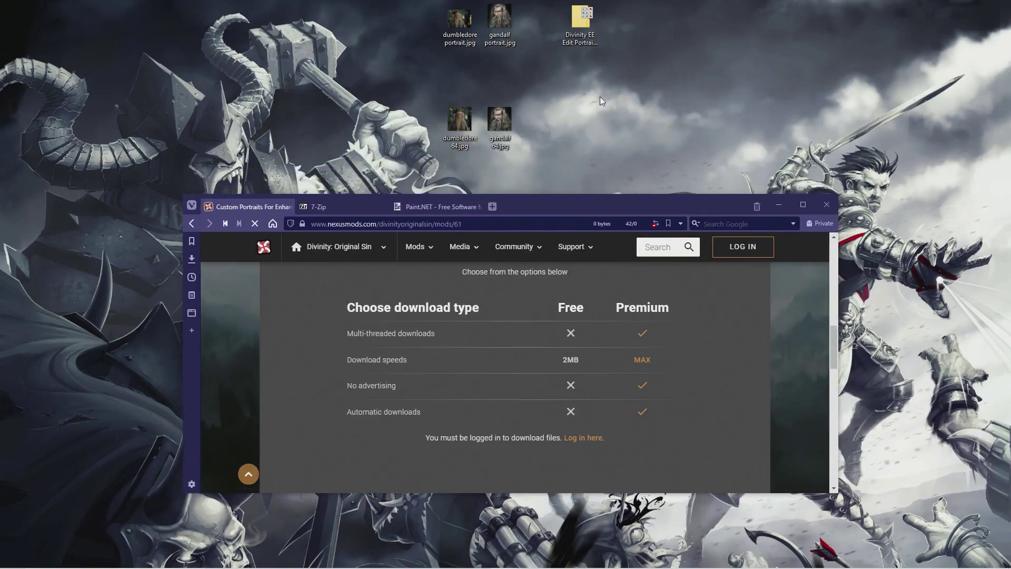
{"action": "left_click", "coordinate": [582, 23]}
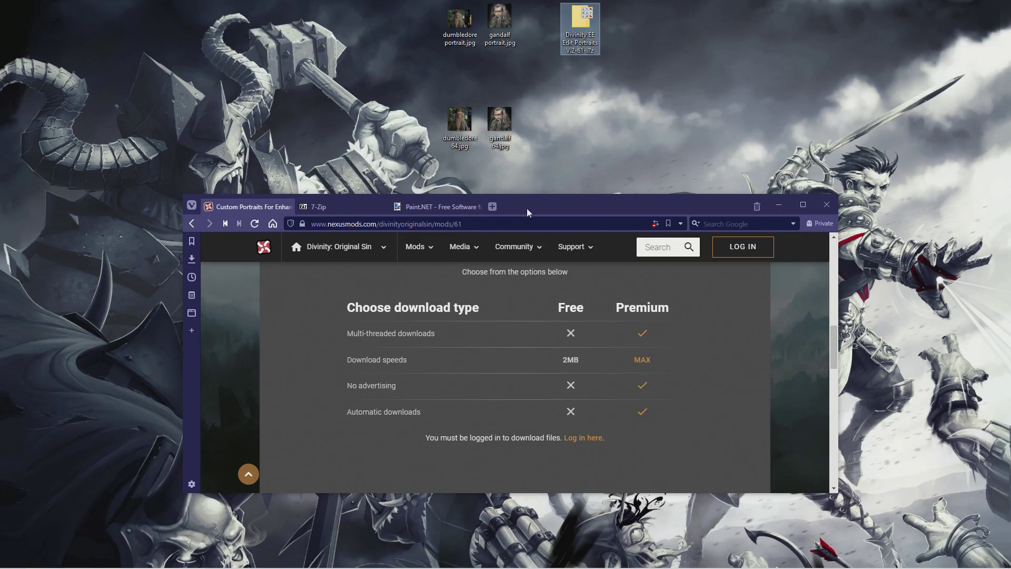
{"action": "left_click_drag", "start_coordinate": [530, 207], "coordinate": [476, 14]}
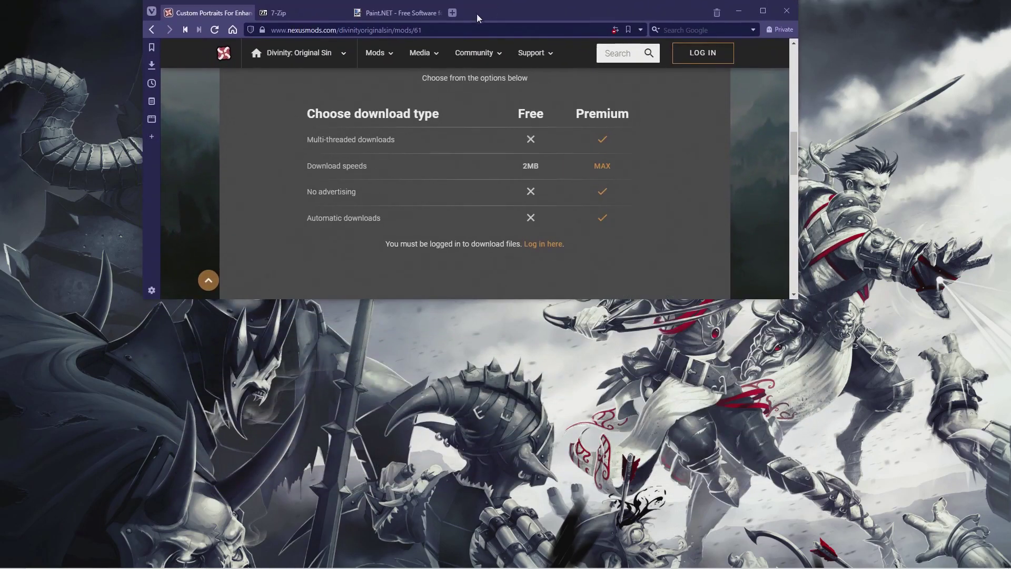
- Switch to the 7-Zip tab, maximize the browser, then restore it to a window
{"action": "key", "text": "ctrl+Tab"}
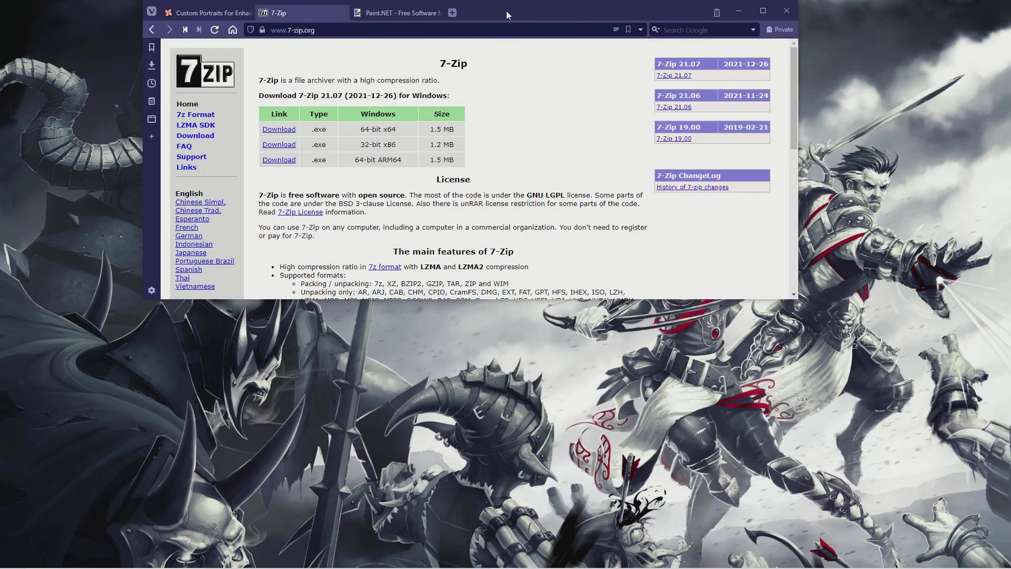
{"action": "double_click", "coordinate": [507, 10]}
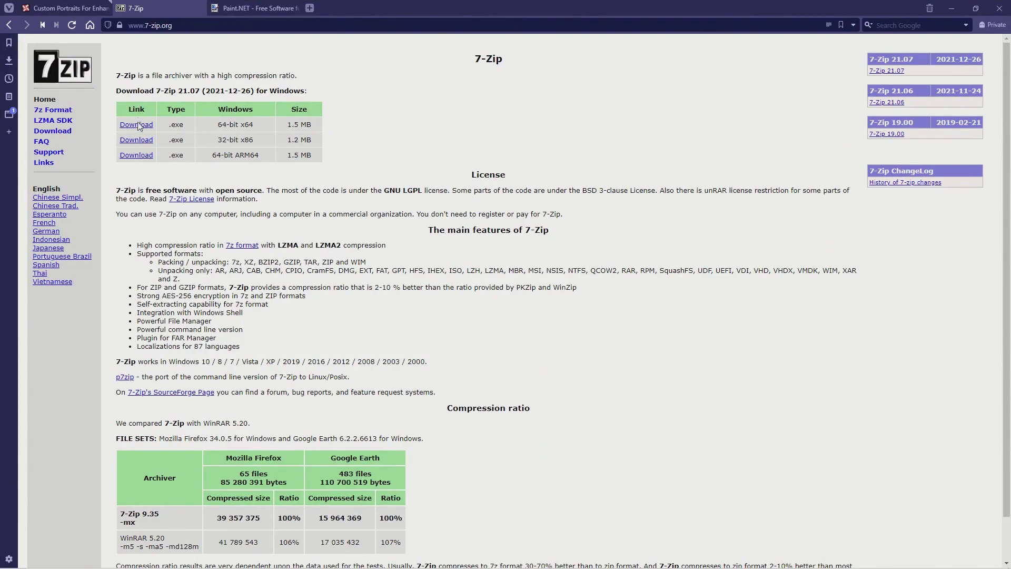
{"action": "left_click_drag", "start_coordinate": [458, 11], "coordinate": [441, 188]}
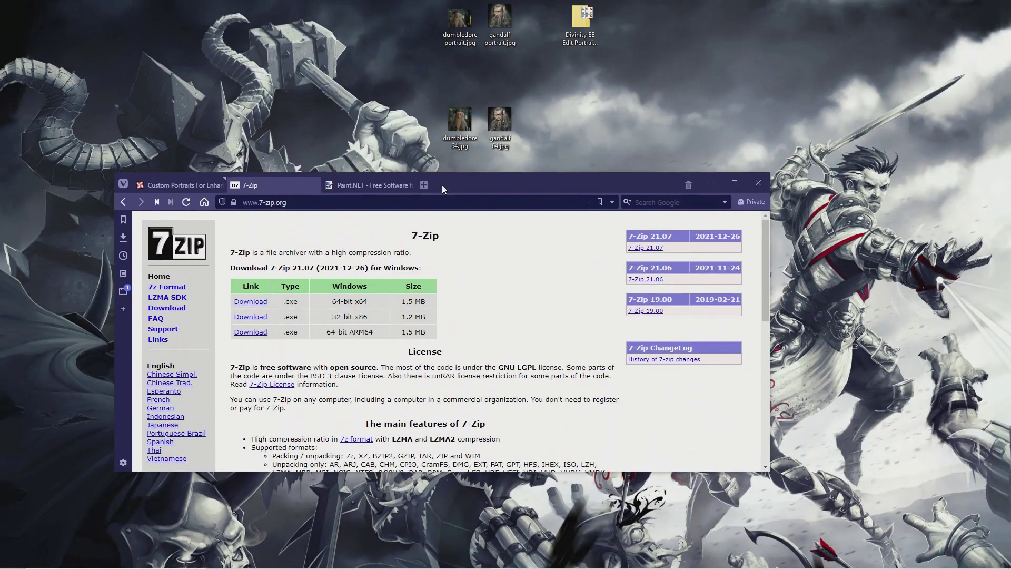
- Extract the Edit Portraits .7z with 7-Zip and open the extracted folder
{"action": "right_click", "coordinate": [576, 19]}
{"action": "mouse_move", "coordinate": [607, 51]}
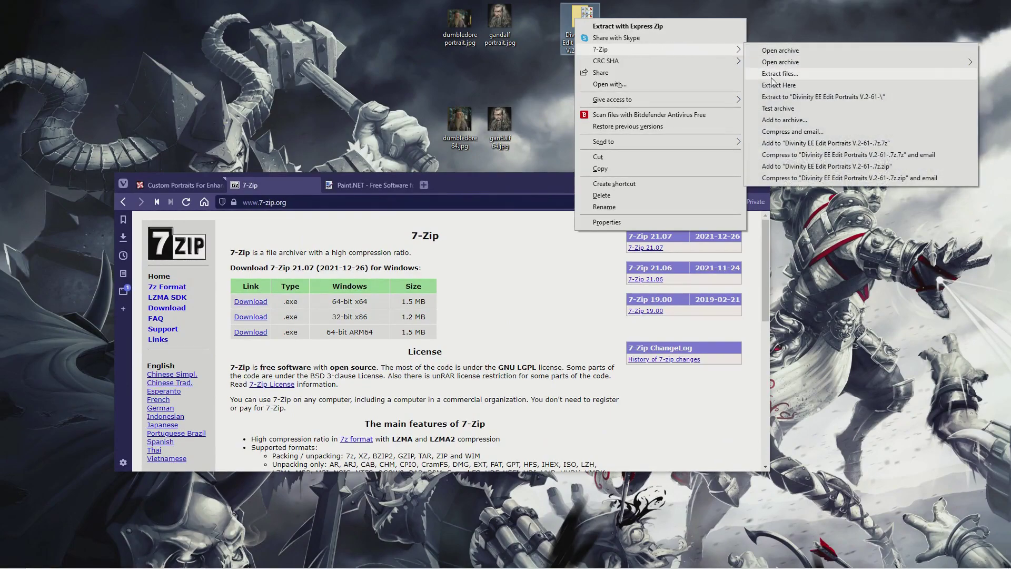
{"action": "left_click", "coordinate": [779, 96]}
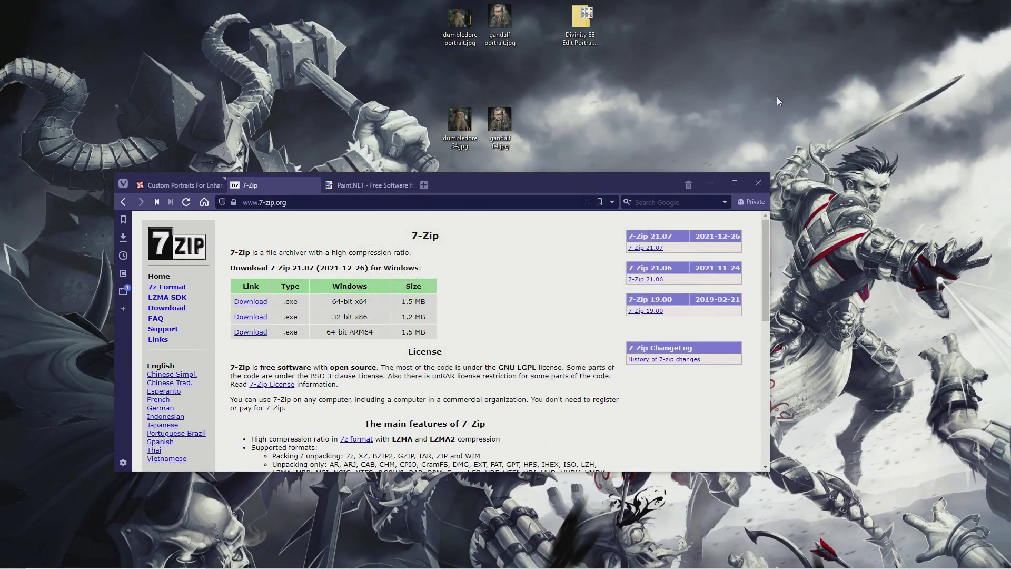
{"action": "left_click_drag", "start_coordinate": [20, 24], "coordinate": [590, 78]}
{"action": "double_click", "coordinate": [587, 74]}
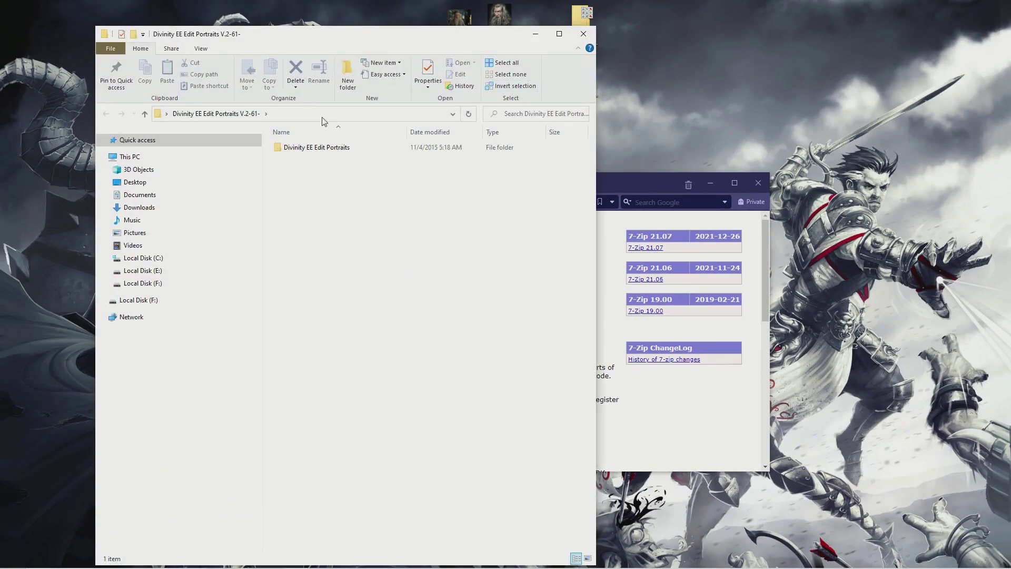
- Copy Portraits_MainPL_CP_Icons.dds from the Original Unchanged .dds folder onto the Desktop
{"action": "double_click", "coordinate": [307, 149]}
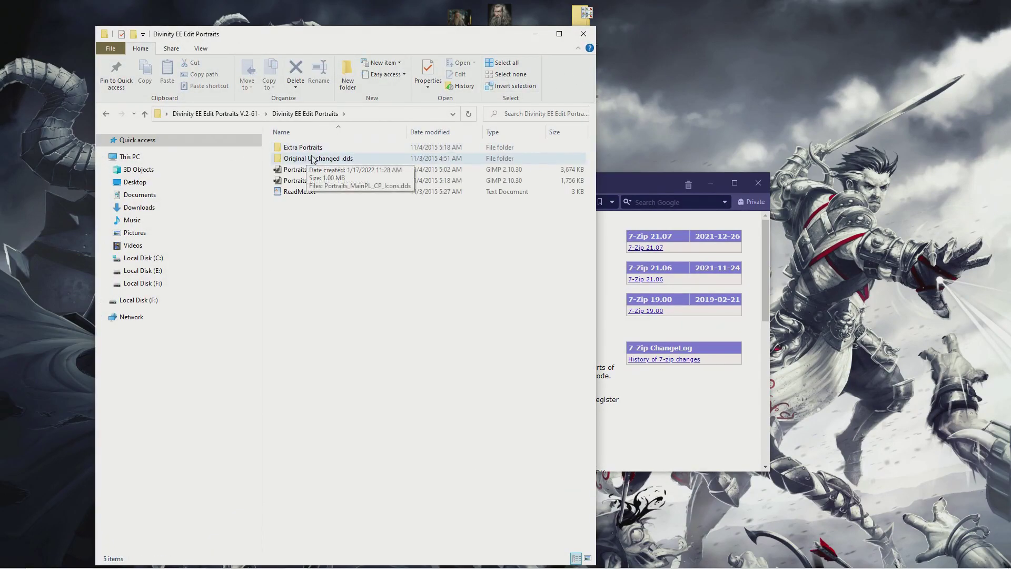
{"action": "double_click", "coordinate": [312, 159]}
{"action": "left_click", "coordinate": [304, 159]}
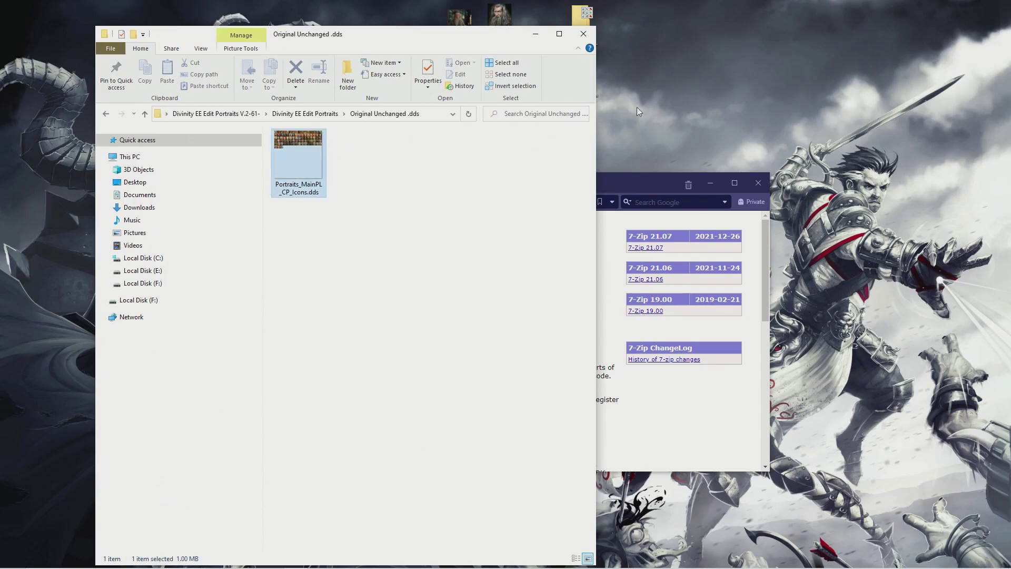
{"action": "left_click_drag", "start_coordinate": [636, 106], "coordinate": [641, 107]}
{"action": "left_click", "coordinate": [583, 33]}
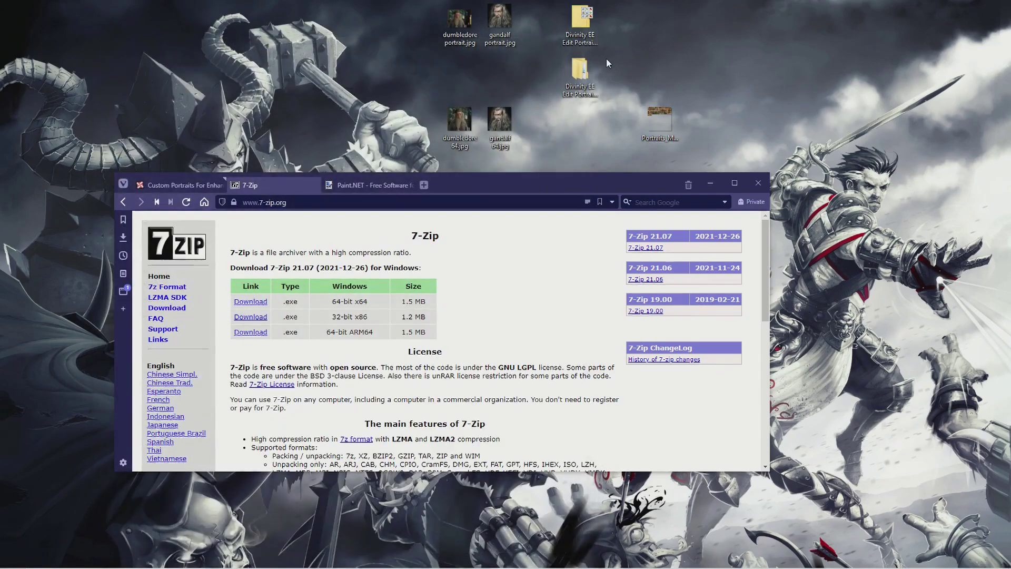
{"action": "left_click_drag", "start_coordinate": [583, 128], "coordinate": [580, 134]}
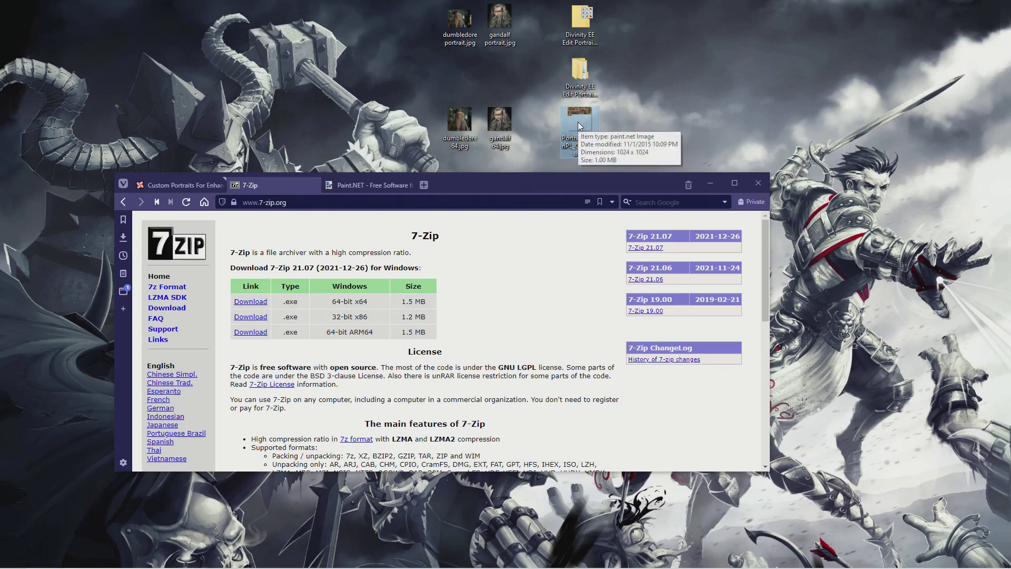
{"action": "left_click_drag", "start_coordinate": [478, 179], "coordinate": [498, 1]}
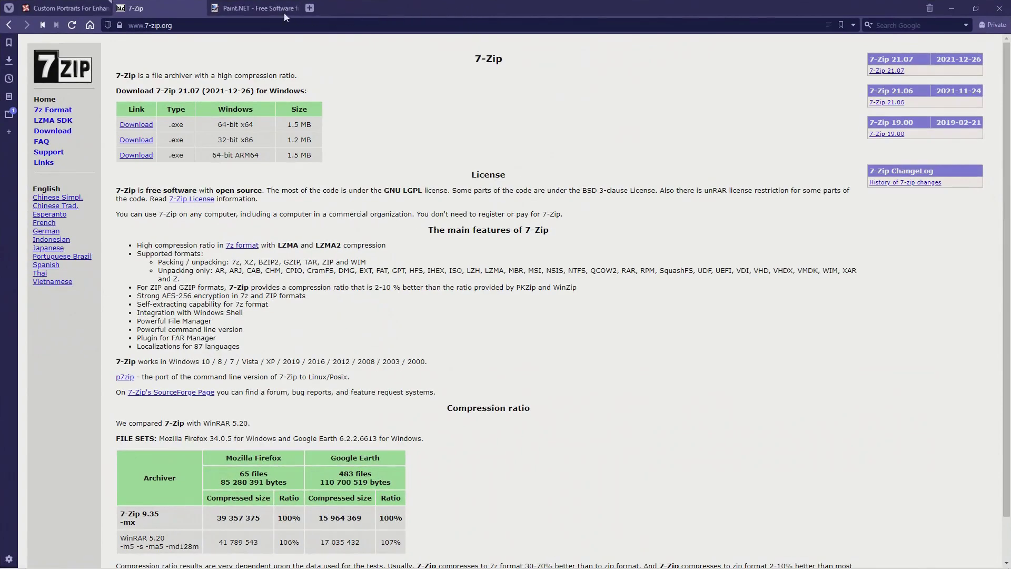
- Download the paint.net 4.3.7 installer zip from getpaint.net to the Desktop
{"action": "left_click", "coordinate": [264, 11]}
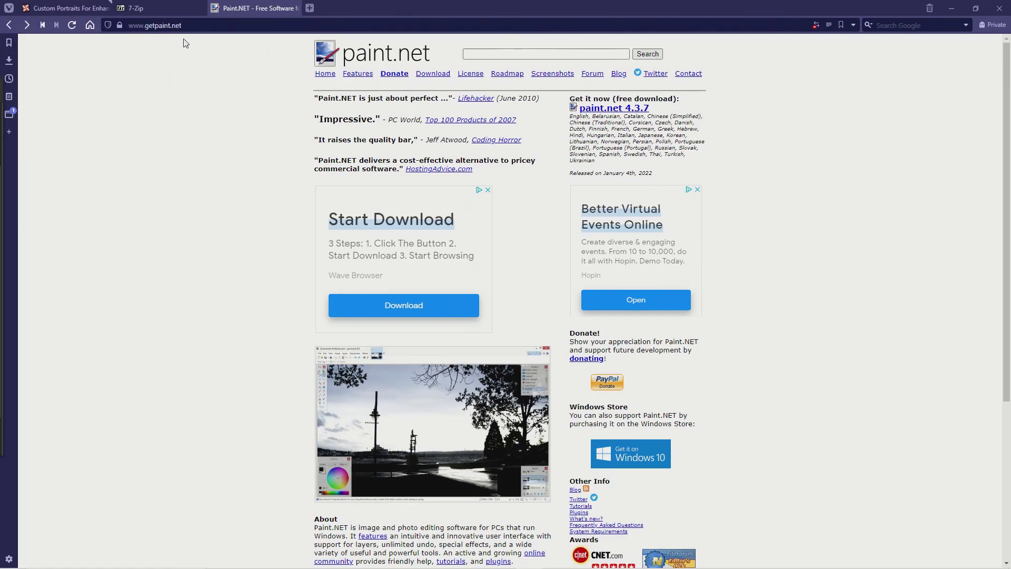
{"action": "left_click", "coordinate": [425, 75]}
{"action": "scroll", "coordinate": [541, 282], "scroll_direction": "down", "scroll_amount": 3}
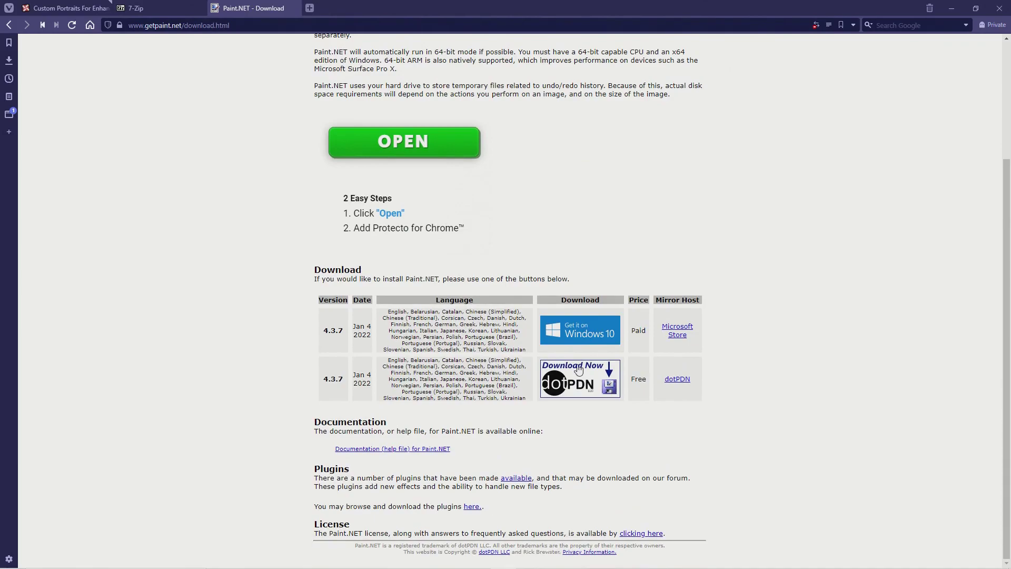
{"action": "left_click", "coordinate": [579, 370]}
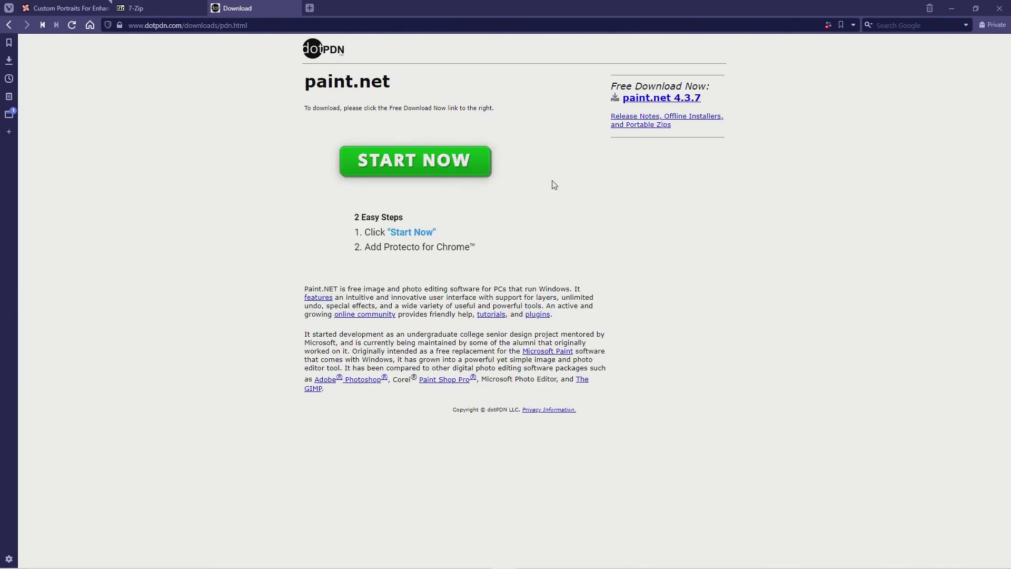
{"action": "left_click", "coordinate": [646, 99]}
{"action": "left_click", "coordinate": [479, 127]}
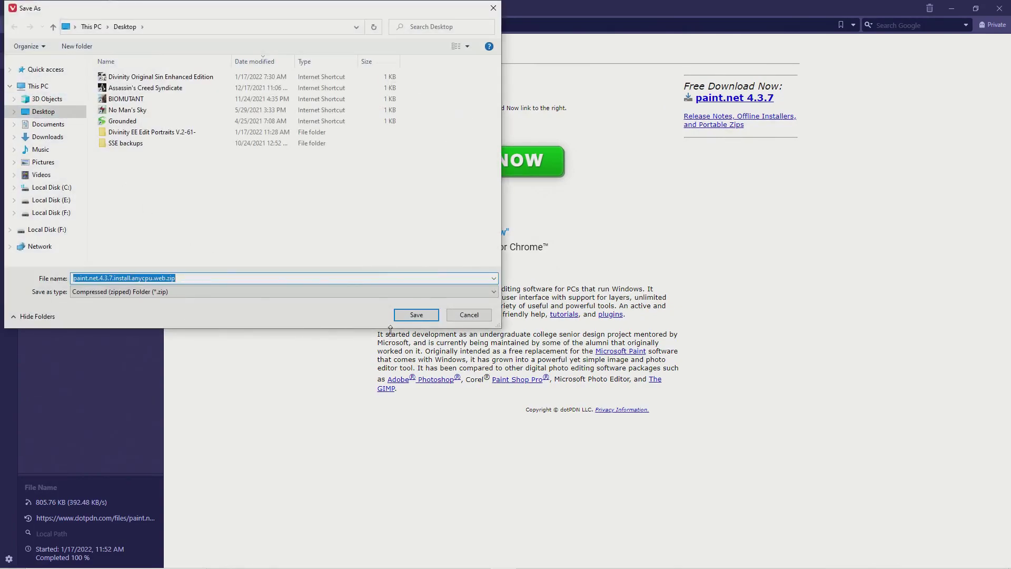
{"action": "left_click", "coordinate": [418, 314]}
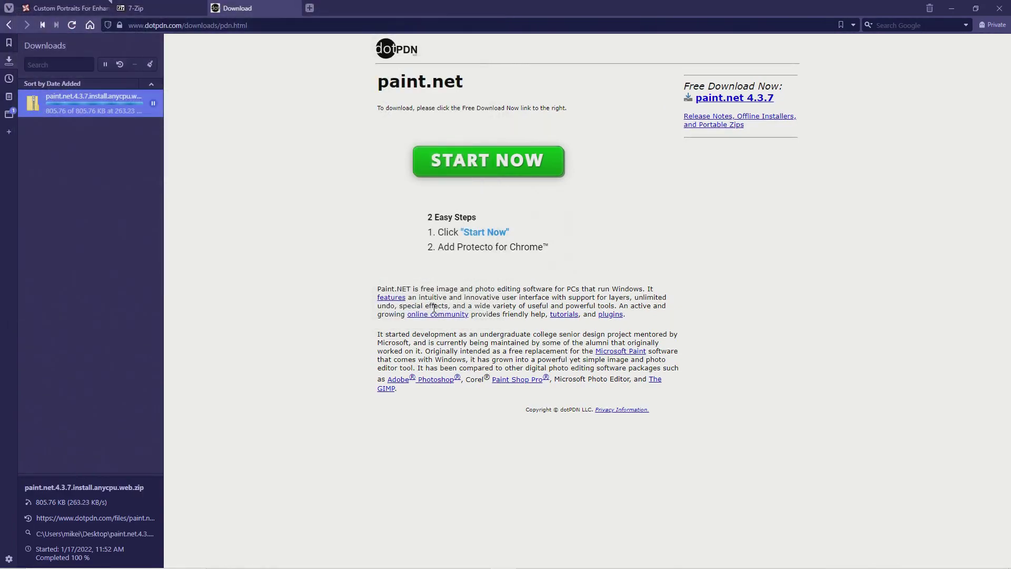
- Extract the downloaded paint.net zip into its own folder with 7-Zip
{"action": "double_click", "coordinate": [403, 5]}
{"action": "left_click_drag", "start_coordinate": [397, 140], "coordinate": [390, 156]}
{"action": "mouse_move", "coordinate": [20, 18]}
{"action": "left_mouse_down"}
{"action": "mouse_move", "coordinate": [666, 42]}
{"action": "mouse_move", "coordinate": [659, 24]}
{"action": "left_mouse_up"}
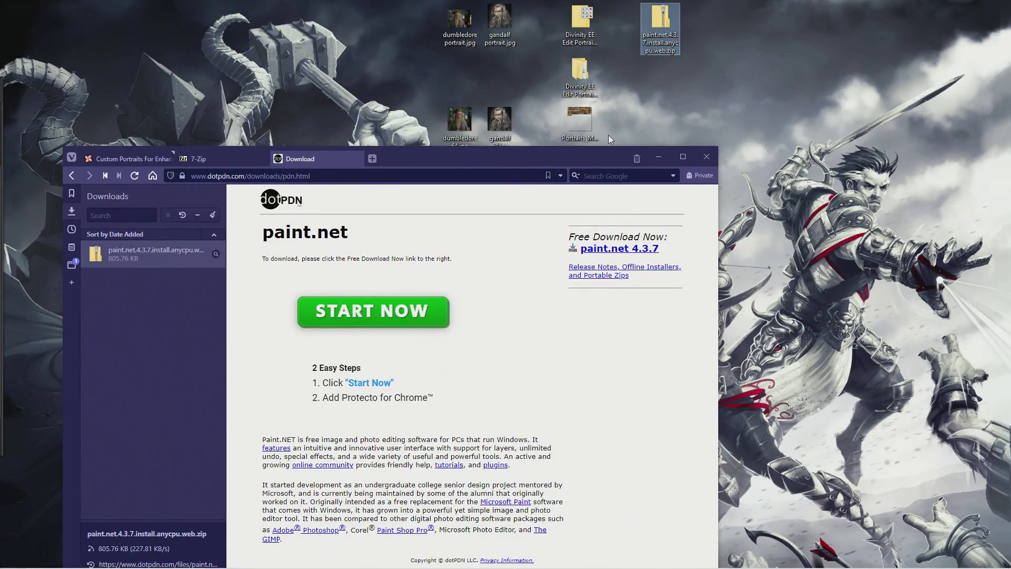
{"action": "double_click", "coordinate": [656, 23]}
{"action": "right_click", "coordinate": [655, 24]}
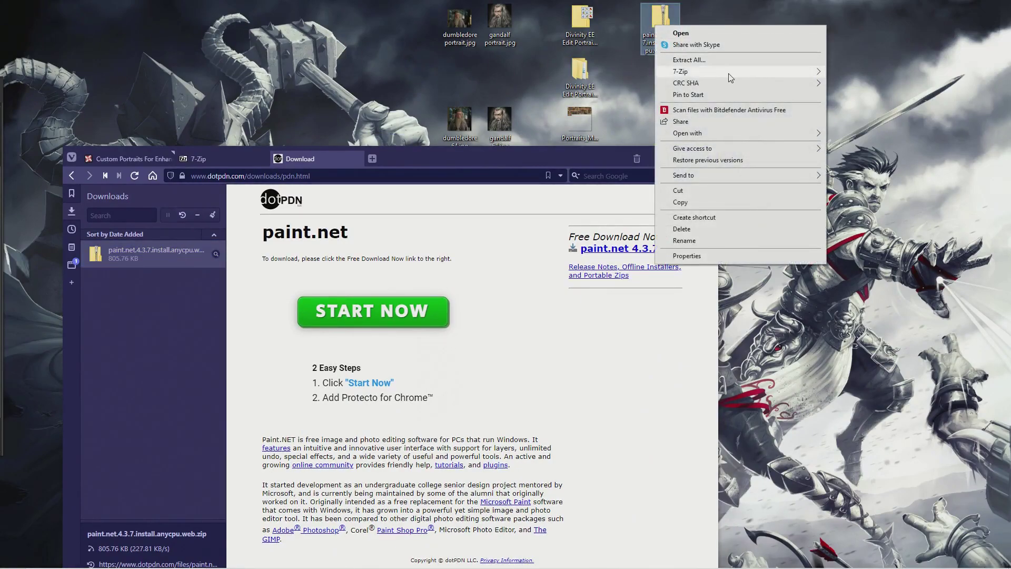
{"action": "mouse_move", "coordinate": [685, 71]}
{"action": "left_click", "coordinate": [532, 121]}
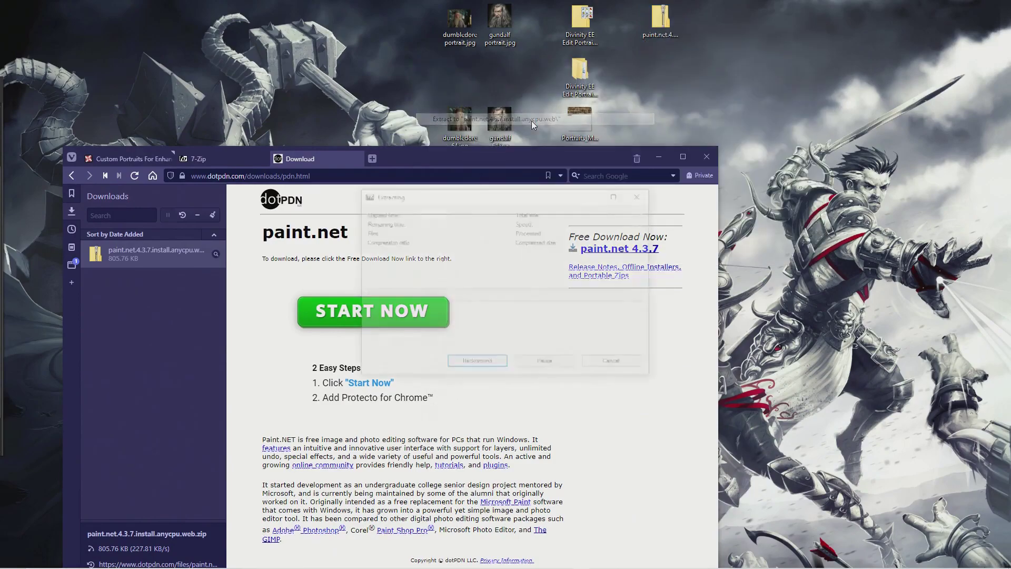
- Run paint.net.4.3.7.install.anycpu.web.exe from the extracted folder to install paint.net
{"action": "left_click_drag", "start_coordinate": [20, 18], "coordinate": [659, 71]}
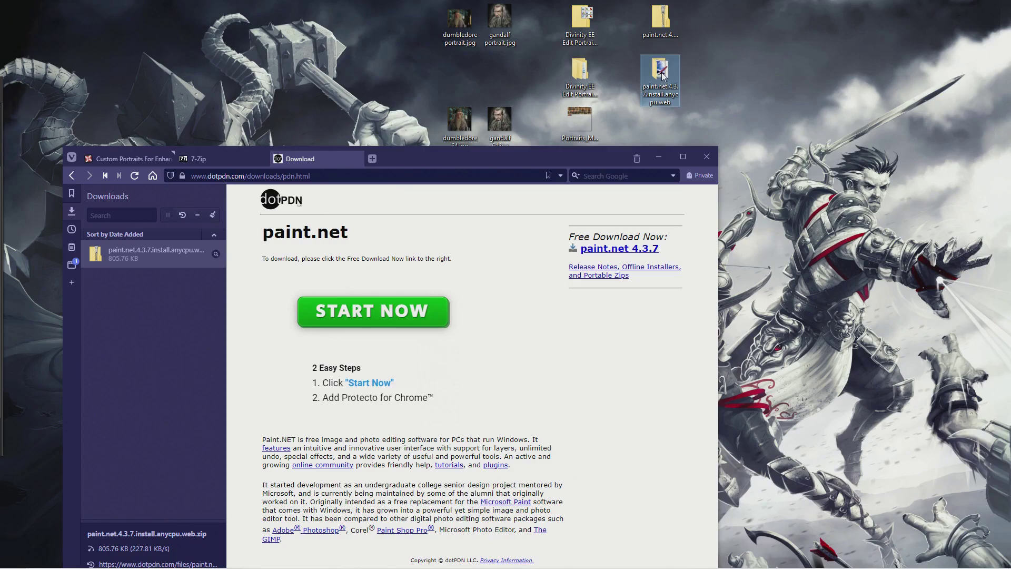
{"action": "double_click", "coordinate": [663, 76]}
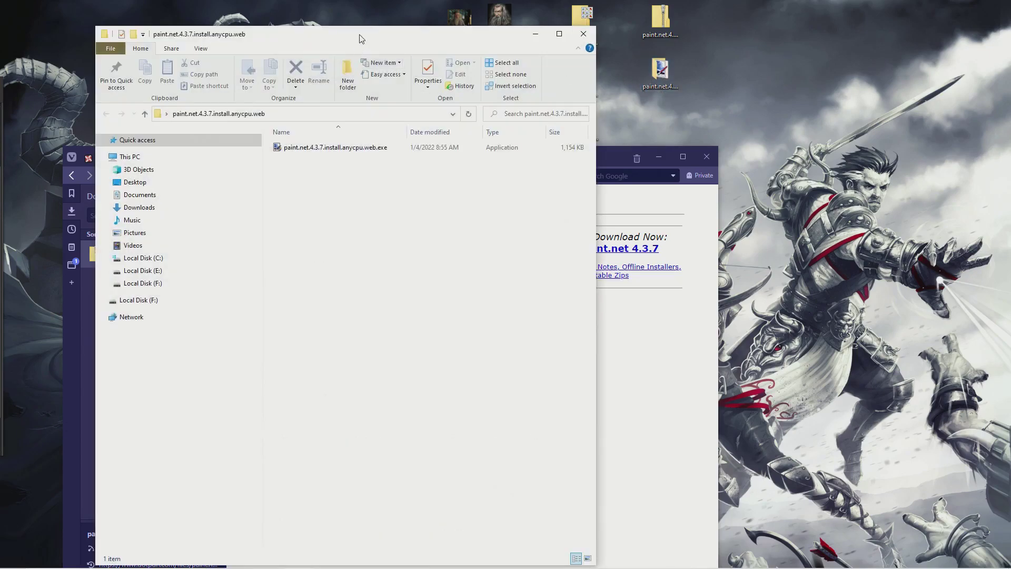
{"action": "mouse_move", "coordinate": [361, 38]}
{"action": "left_mouse_down"}
{"action": "mouse_move", "coordinate": [331, 60]}
{"action": "mouse_move", "coordinate": [323, 35]}
{"action": "left_mouse_up"}
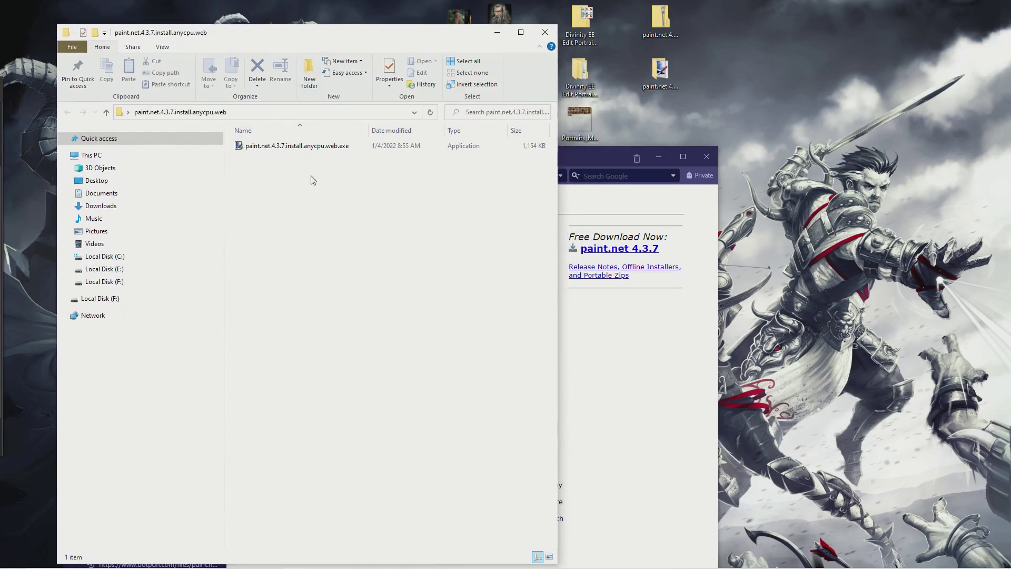
{"action": "double_click", "coordinate": [316, 146]}
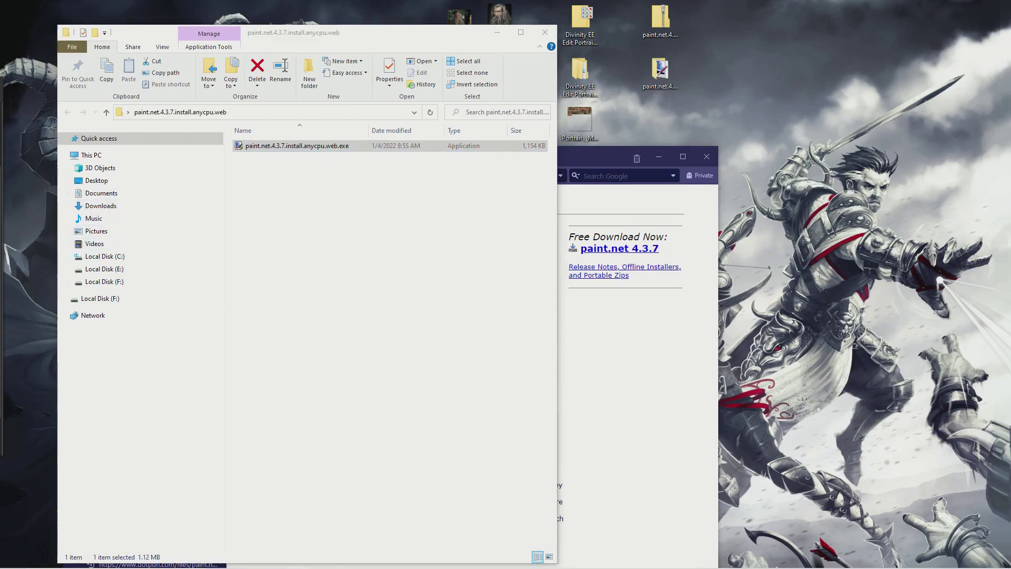
{"action": "left_click", "coordinate": [755, 30]}
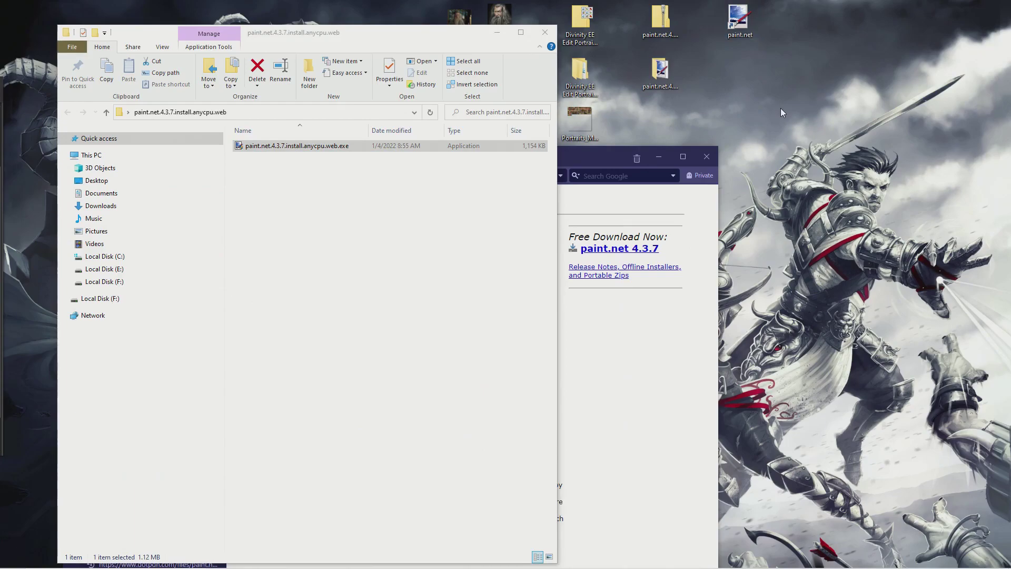
- Launch paint.net and open gandalf 64.jpg
{"action": "double_click", "coordinate": [747, 20]}
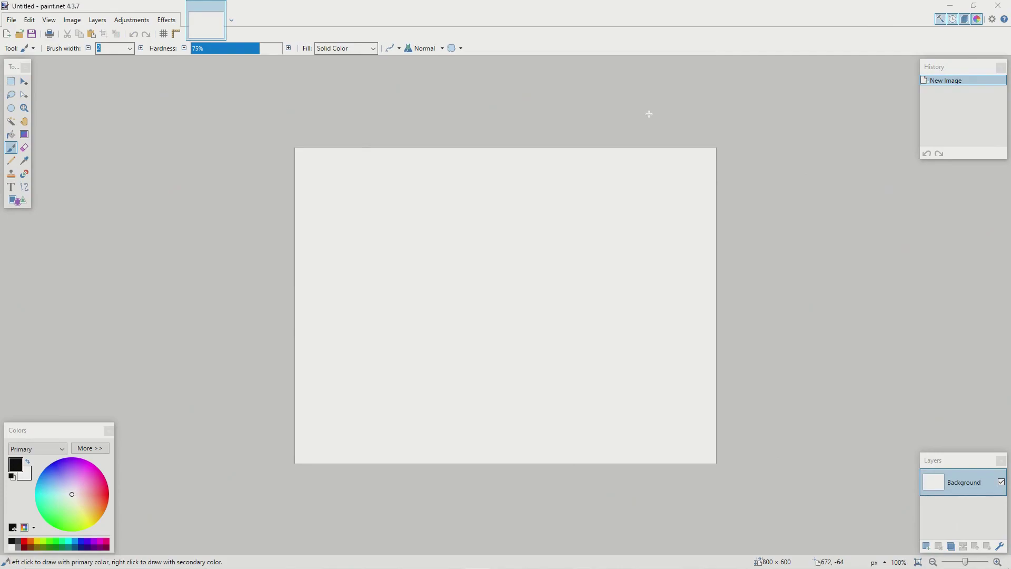
{"action": "left_click", "coordinate": [20, 35]}
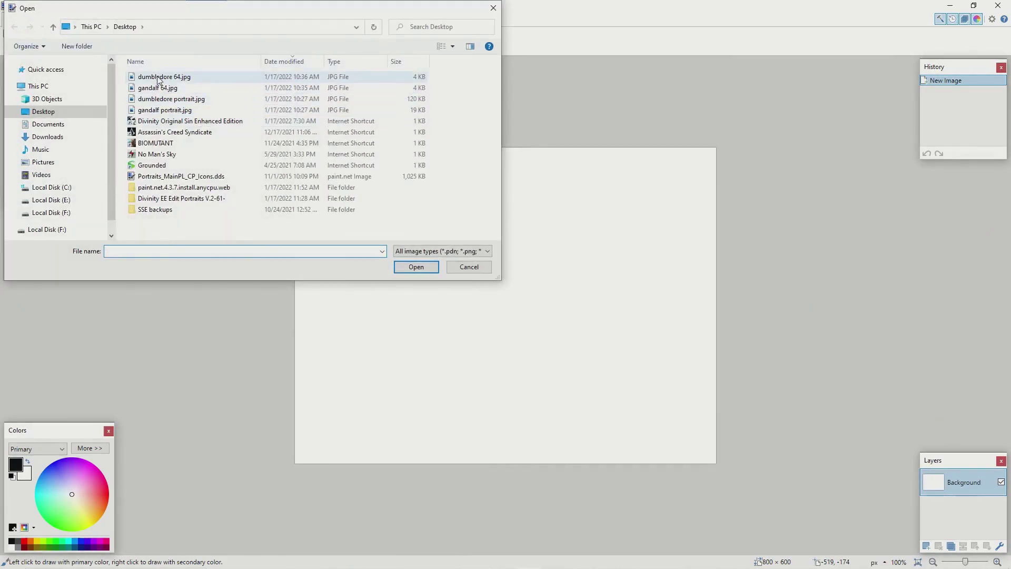
{"action": "double_click", "coordinate": [153, 88]}
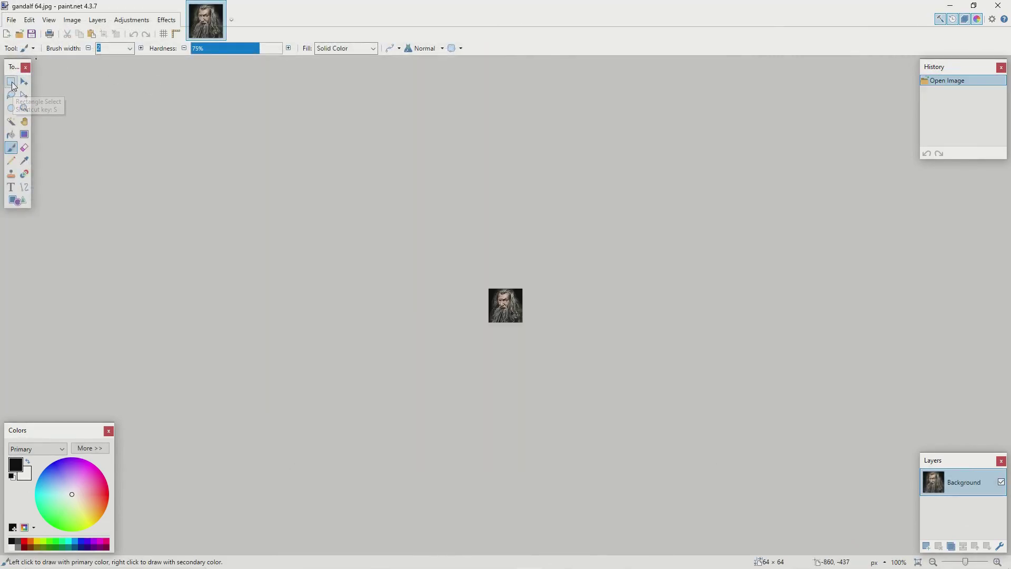
- Select the whole Gandalf portrait, then open Portraits_MainPL_CP_Icons.dds
{"action": "left_click", "coordinate": [11, 81]}
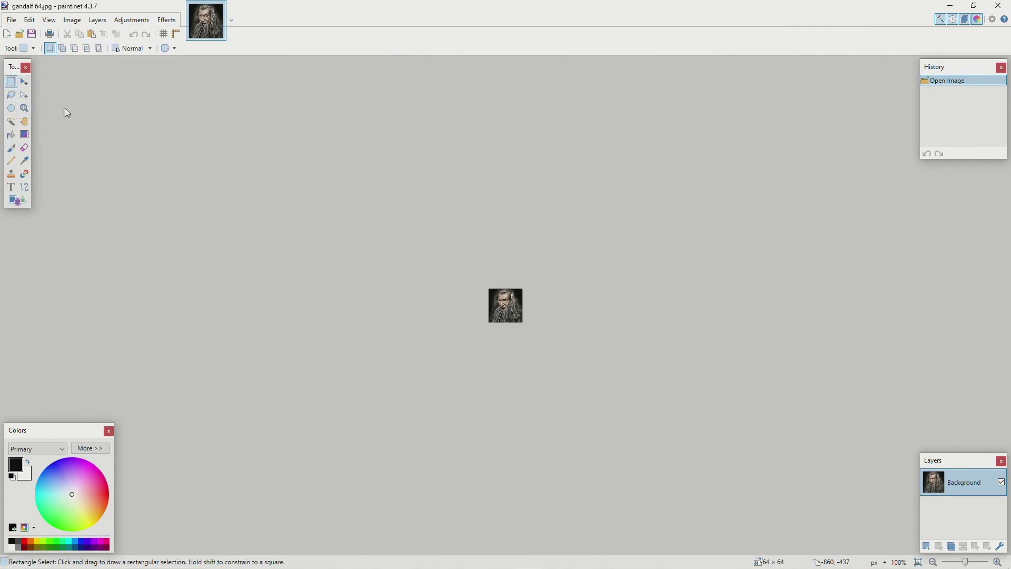
{"action": "left_click_drag", "start_coordinate": [444, 264], "coordinate": [594, 348]}
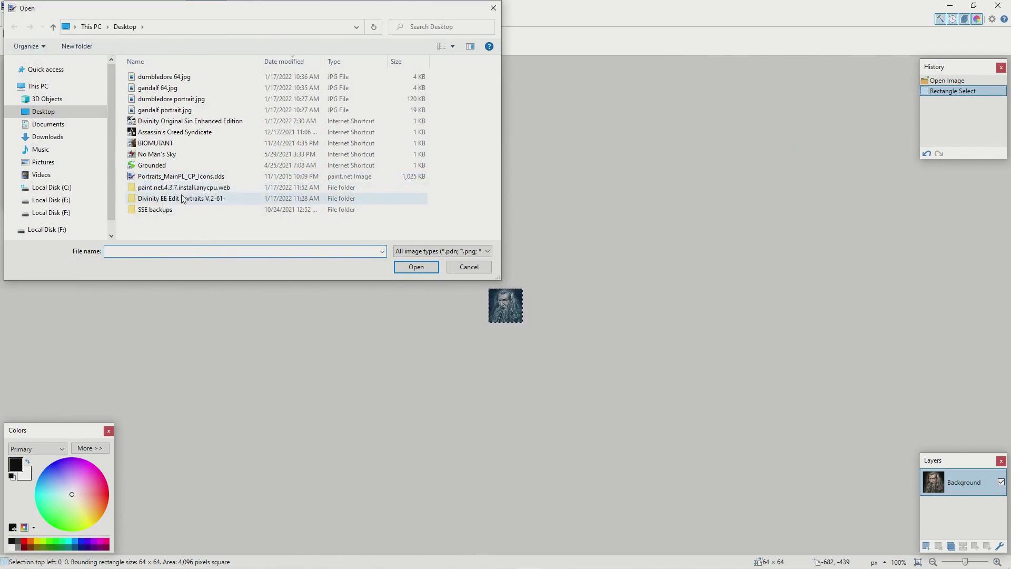
{"action": "double_click", "coordinate": [207, 178]}
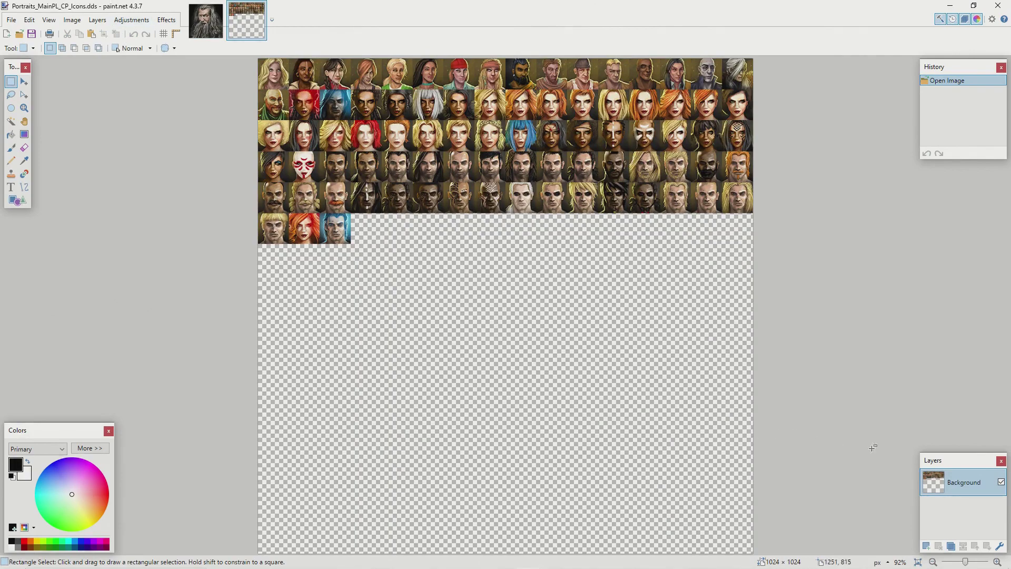
- At 200% zoom, paste Gandalf onto the third portrait in the sheet's last row
{"action": "left_click", "coordinate": [968, 564]}
{"action": "left_click_drag", "start_coordinate": [713, 552], "coordinate": [594, 543]}
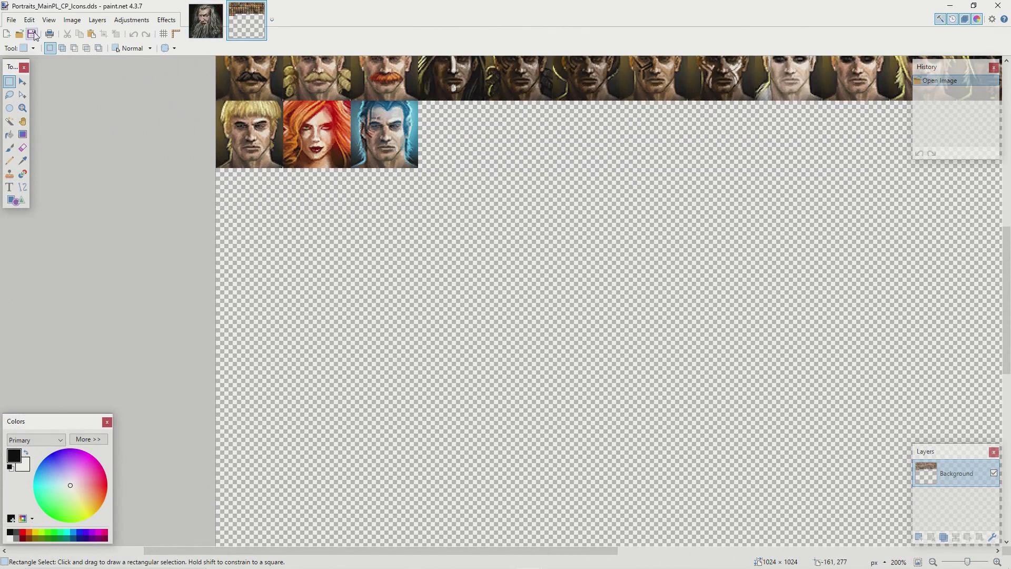
{"action": "left_click", "coordinate": [96, 36]}
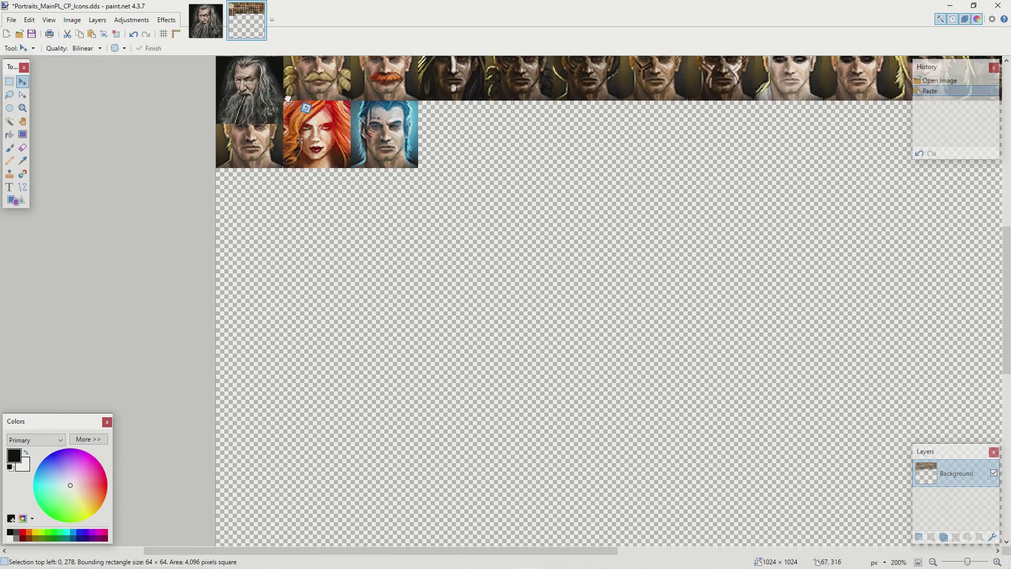
{"action": "left_click_drag", "start_coordinate": [250, 90], "coordinate": [250, 89]}
{"action": "left_click_drag", "start_coordinate": [300, 140], "coordinate": [435, 184]}
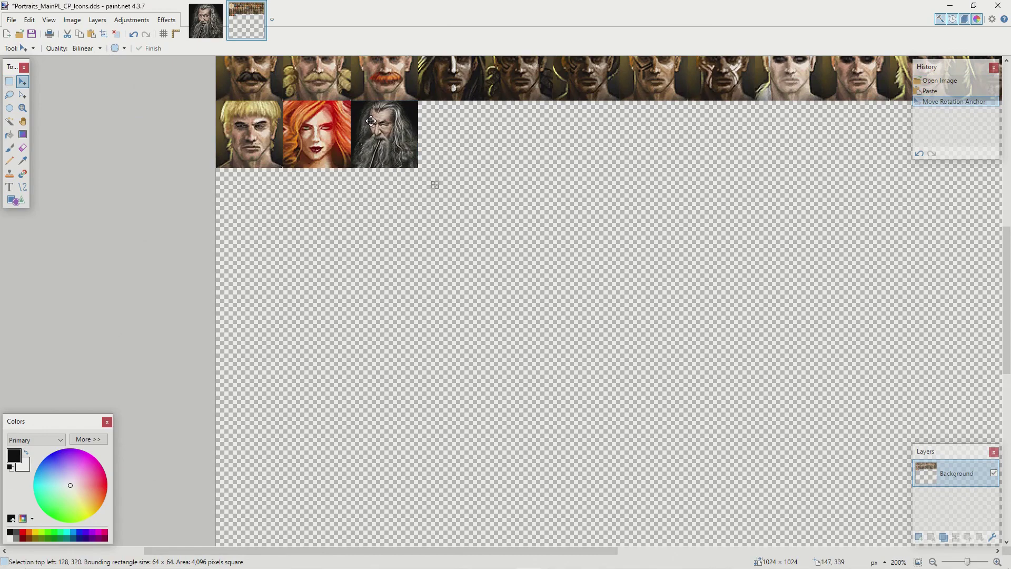
- Fine-tune Gandalf's position in the cell and save the DDS with BC1 (DXT1) compression
{"action": "left_click_drag", "start_coordinate": [371, 121], "coordinate": [371, 121]}
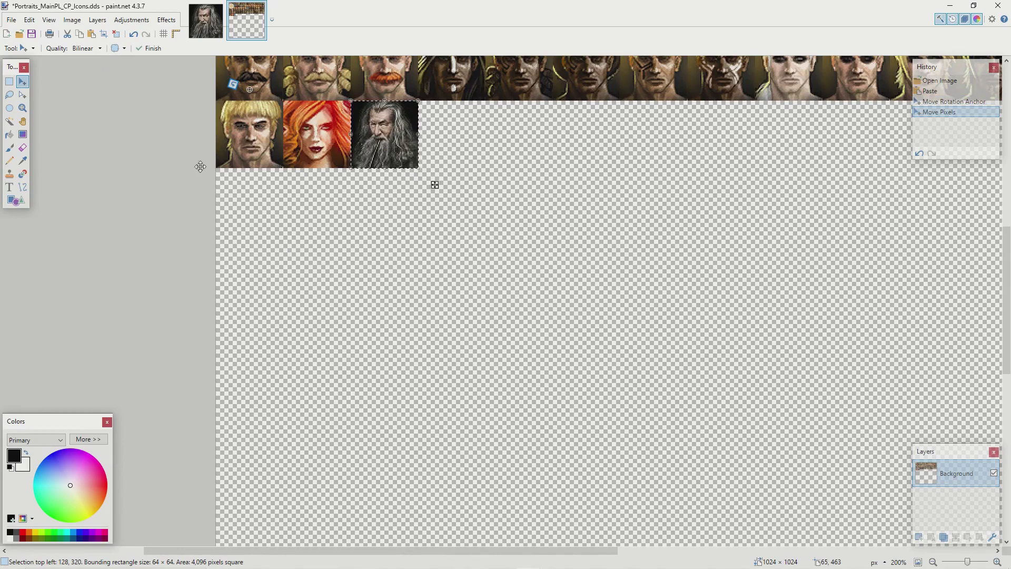
{"action": "left_click", "coordinate": [32, 34]}
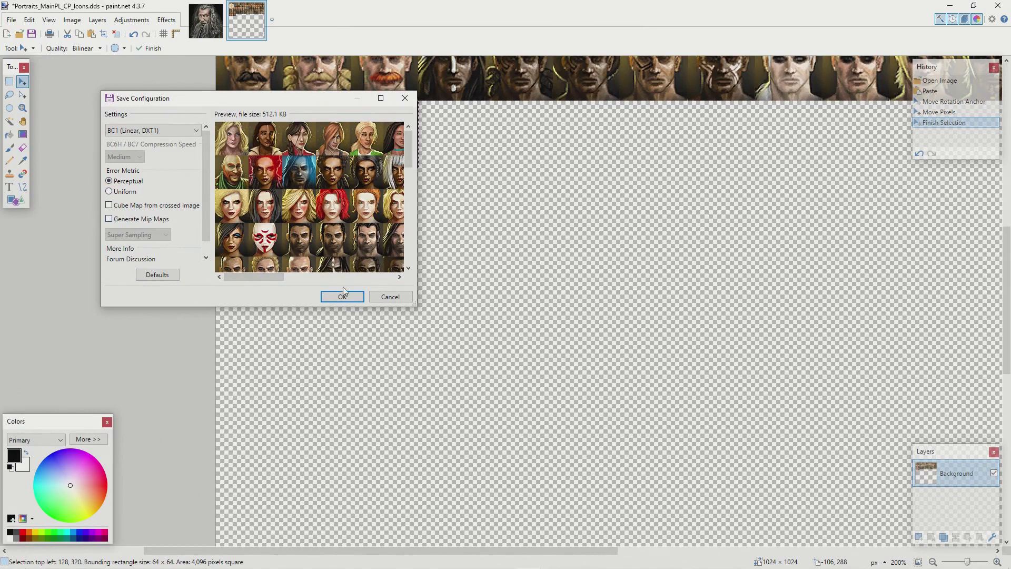
{"action": "left_click", "coordinate": [342, 297]}
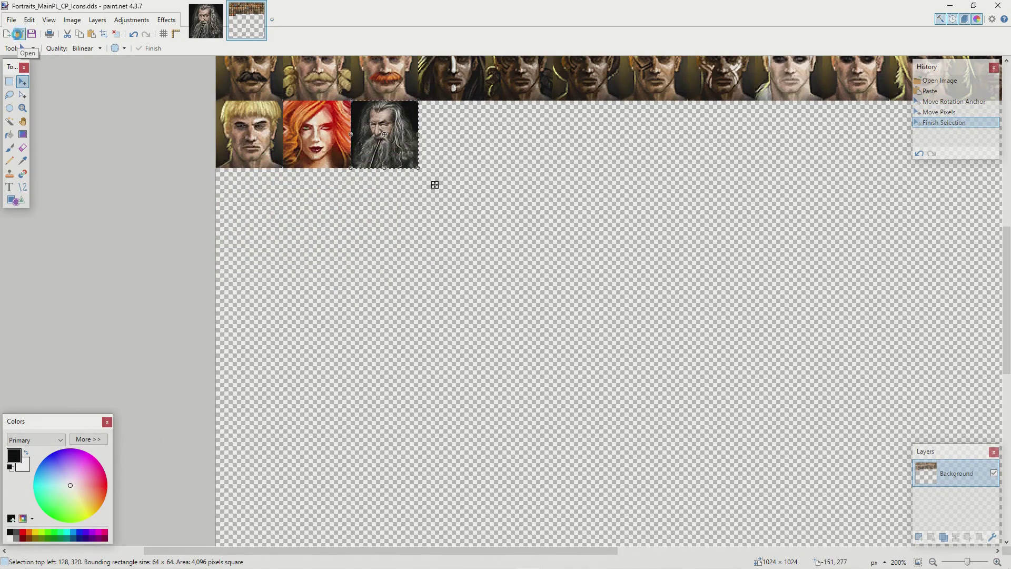
- Open dumbledore 64.jpg and select the whole portrait
{"action": "left_click", "coordinate": [19, 34]}
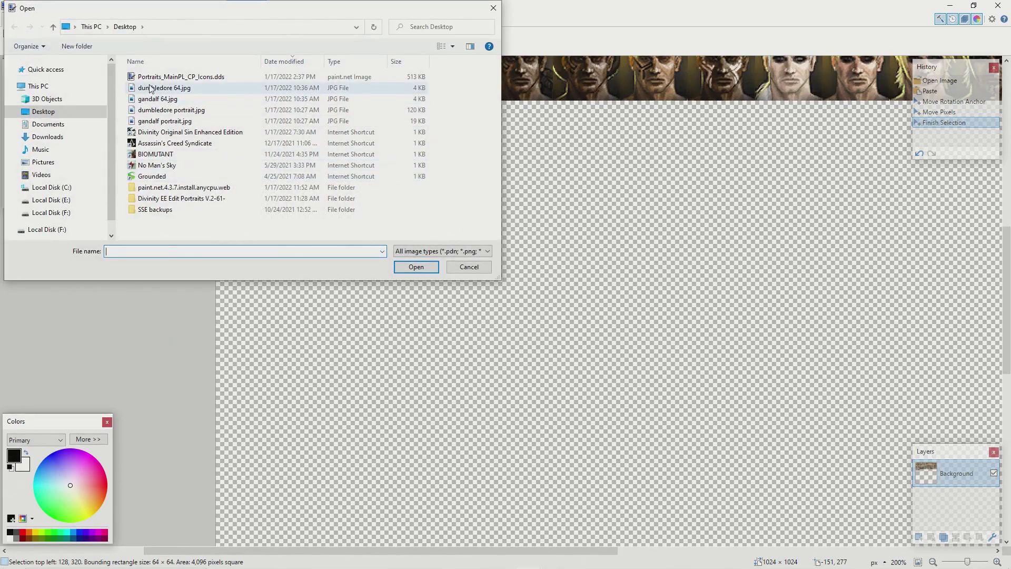
{"action": "double_click", "coordinate": [153, 89]}
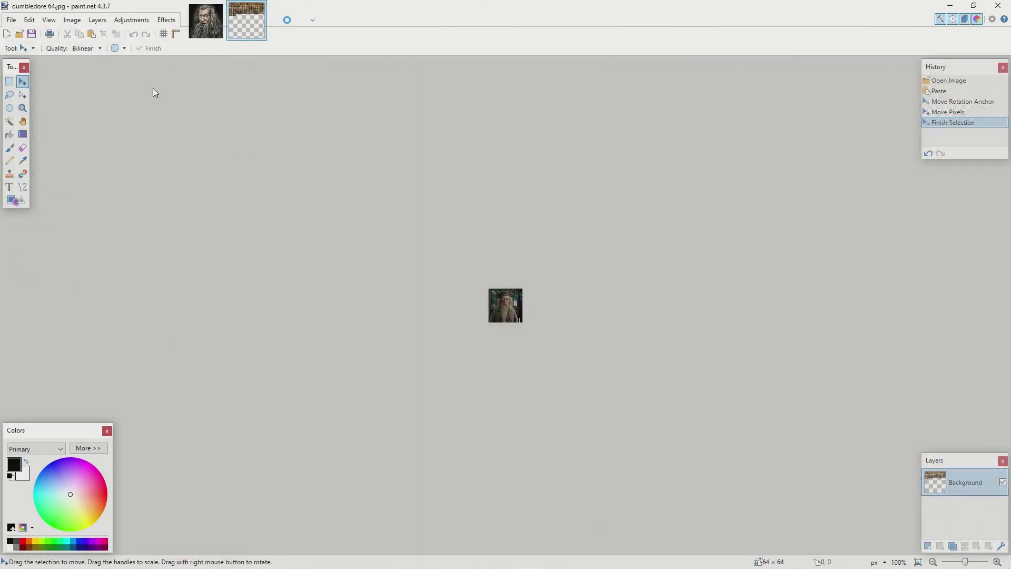
{"action": "left_click", "coordinate": [9, 81]}
{"action": "left_click_drag", "start_coordinate": [470, 282], "coordinate": [594, 351]}
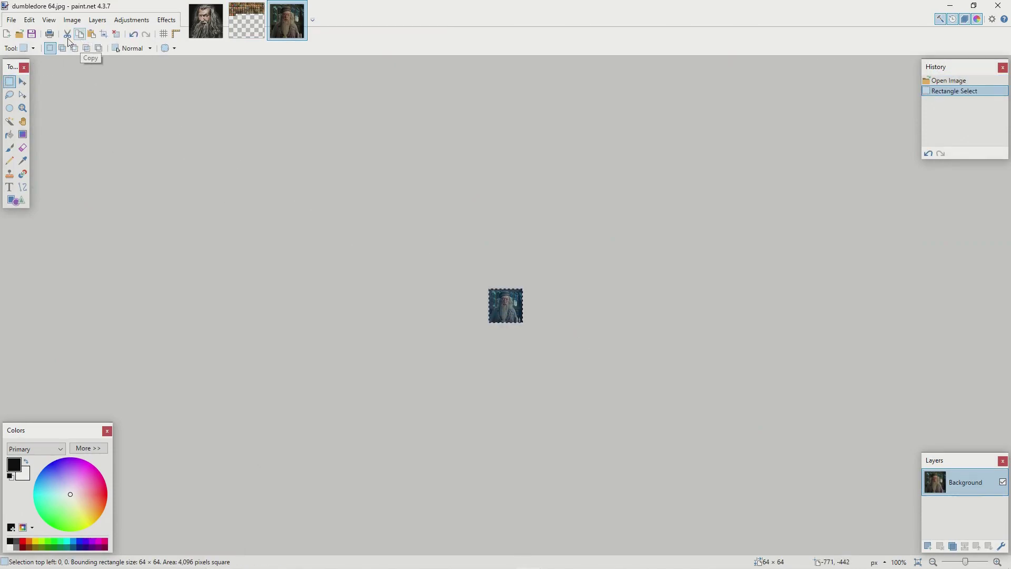
- Reopen the Portraits_MainPL_CP_Icons.dds sheet and zoom in on its bottom rows
{"action": "left_click", "coordinate": [19, 34]}
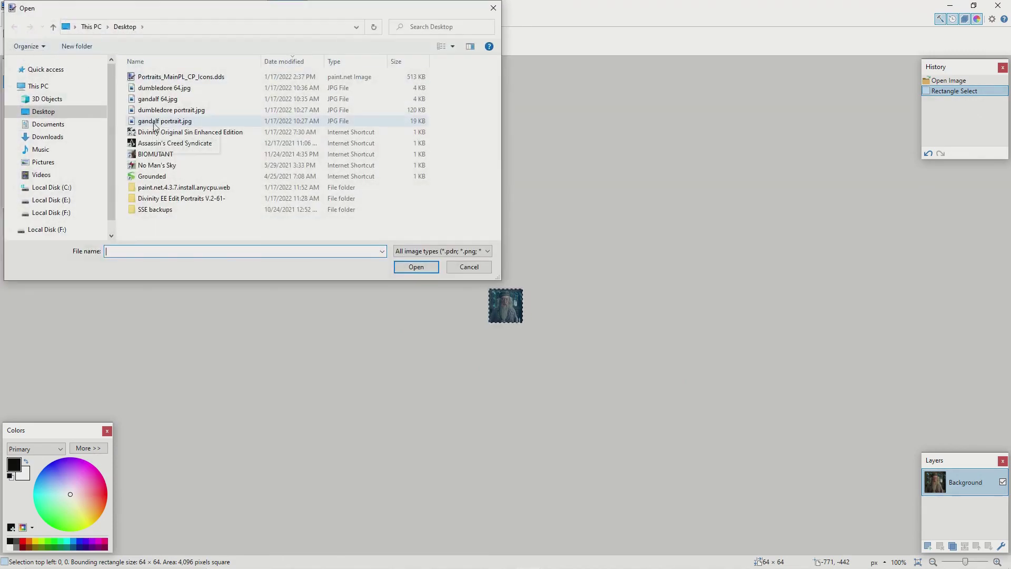
{"action": "double_click", "coordinate": [163, 78]}
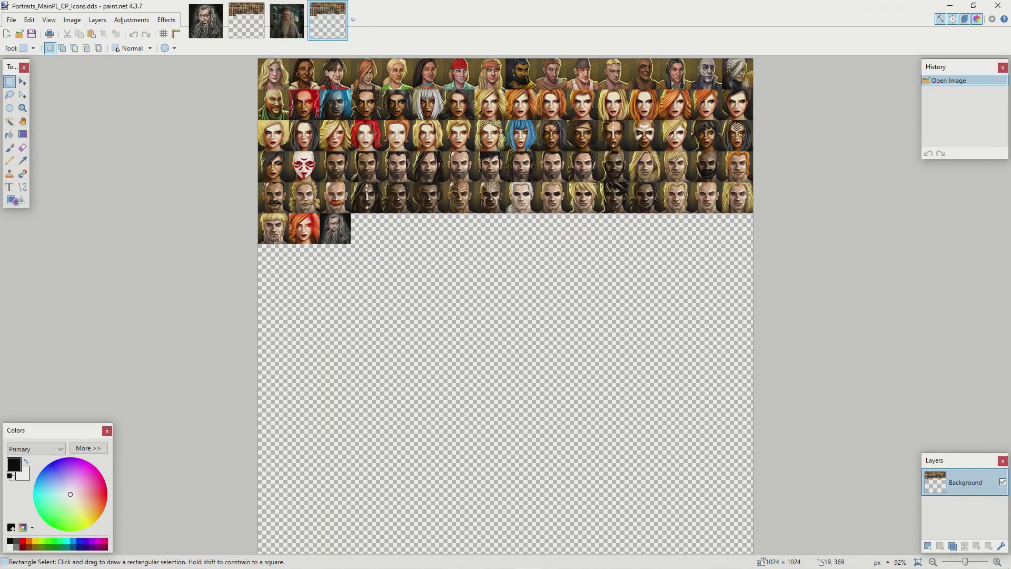
{"action": "scroll", "coordinate": [968, 563], "scroll_direction": "up", "scroll_amount": 3}
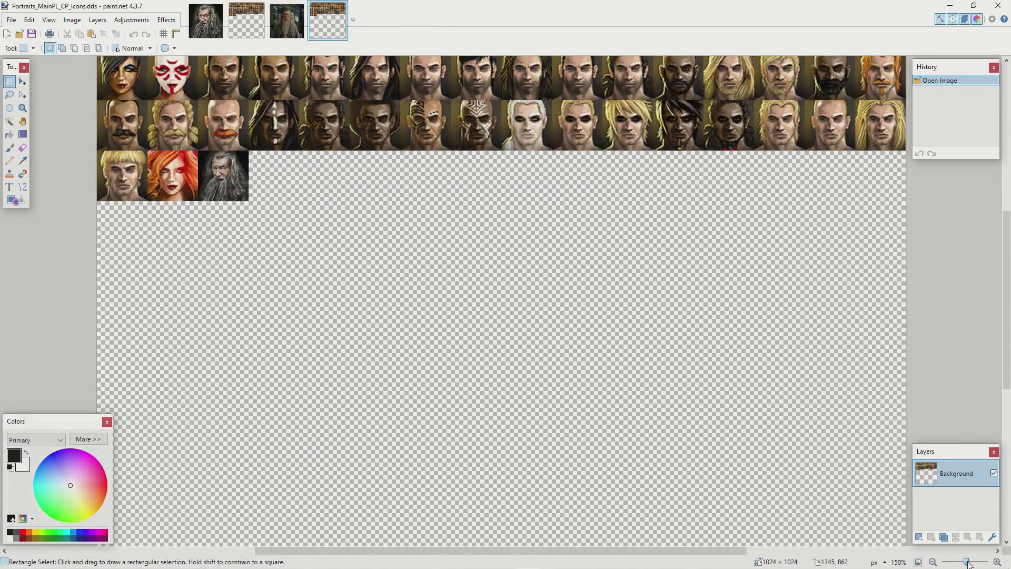
{"action": "left_click_drag", "start_coordinate": [732, 553], "coordinate": [600, 550]}
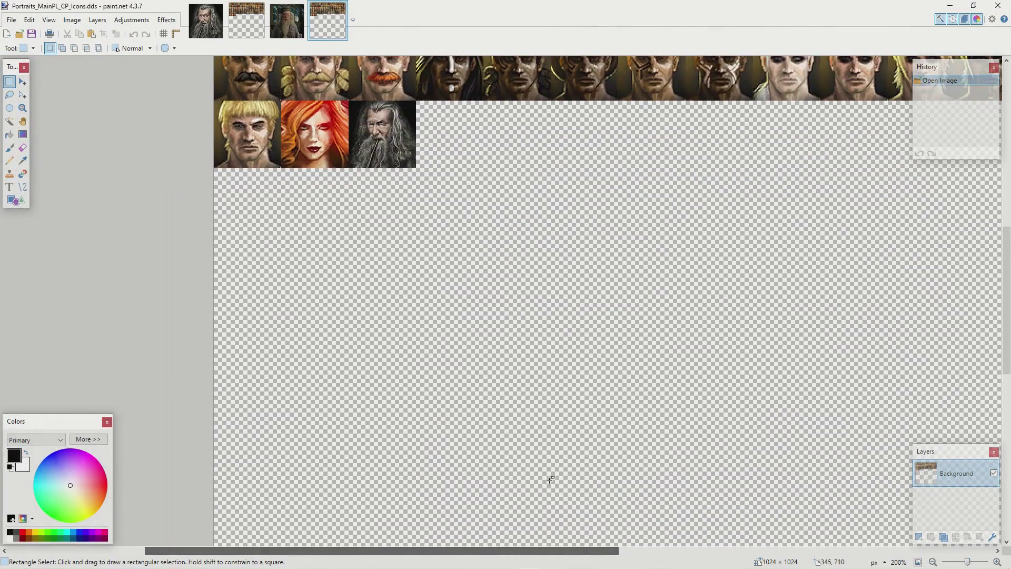
- Paste Dumbledore onto the last row's first tile and save the sheet with BC1 compression
{"action": "left_click", "coordinate": [91, 33]}
{"action": "left_click_drag", "start_coordinate": [243, 80], "coordinate": [244, 125]}
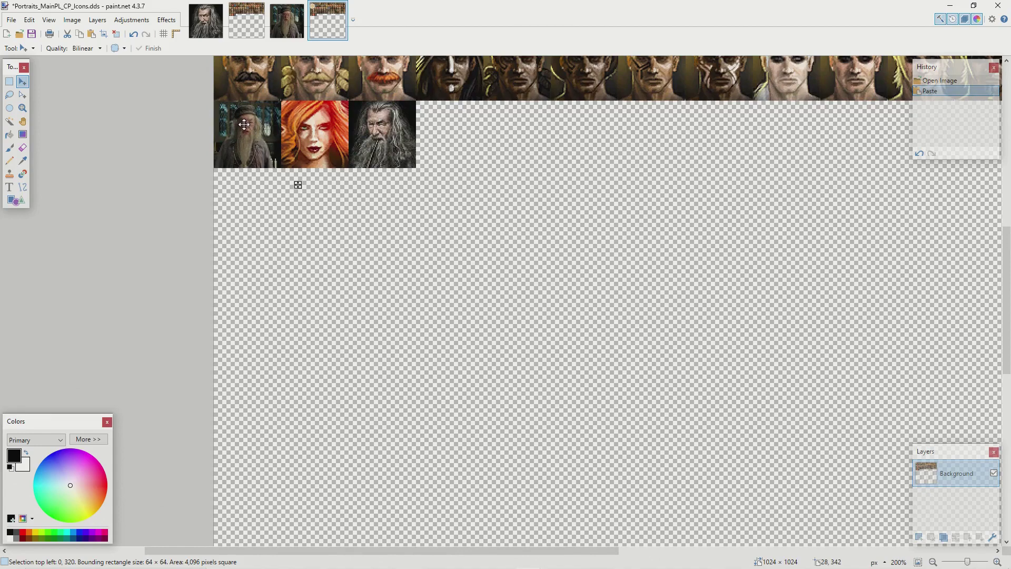
{"action": "left_click", "coordinate": [244, 124]}
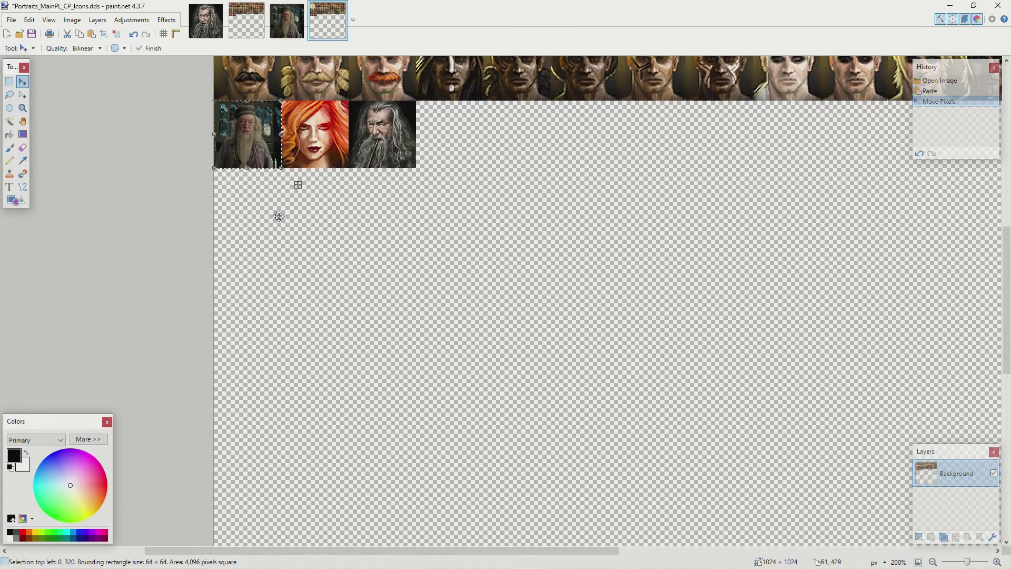
{"action": "left_click", "coordinate": [32, 35]}
{"action": "left_click", "coordinate": [345, 298]}
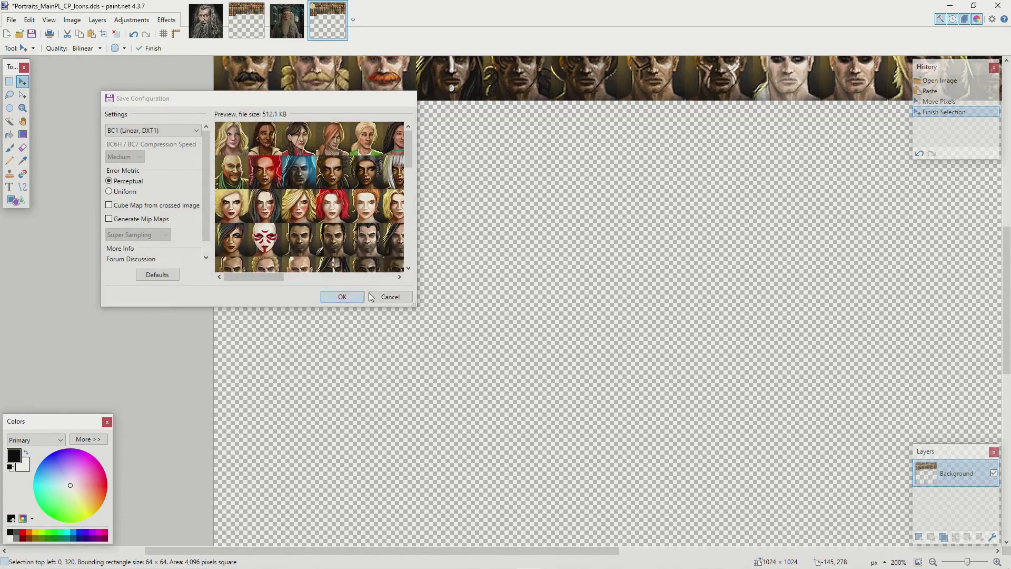
- Close paint.net and copy the Portraits_MainPL_CP_Icons.dds file from the desktop
{"action": "left_click", "coordinate": [1008, 6]}
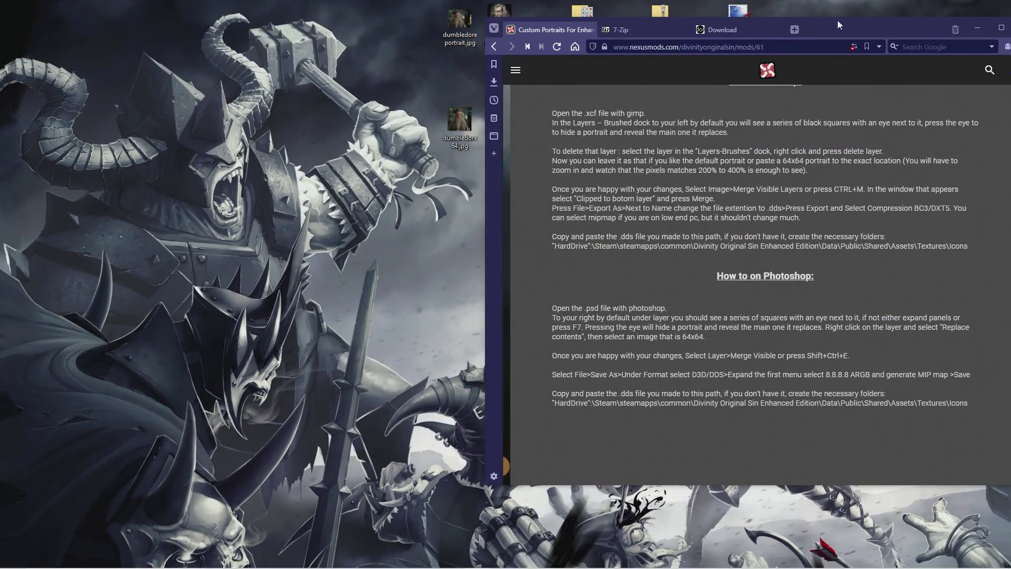
{"action": "left_click_drag", "start_coordinate": [838, 21], "coordinate": [798, 181]}
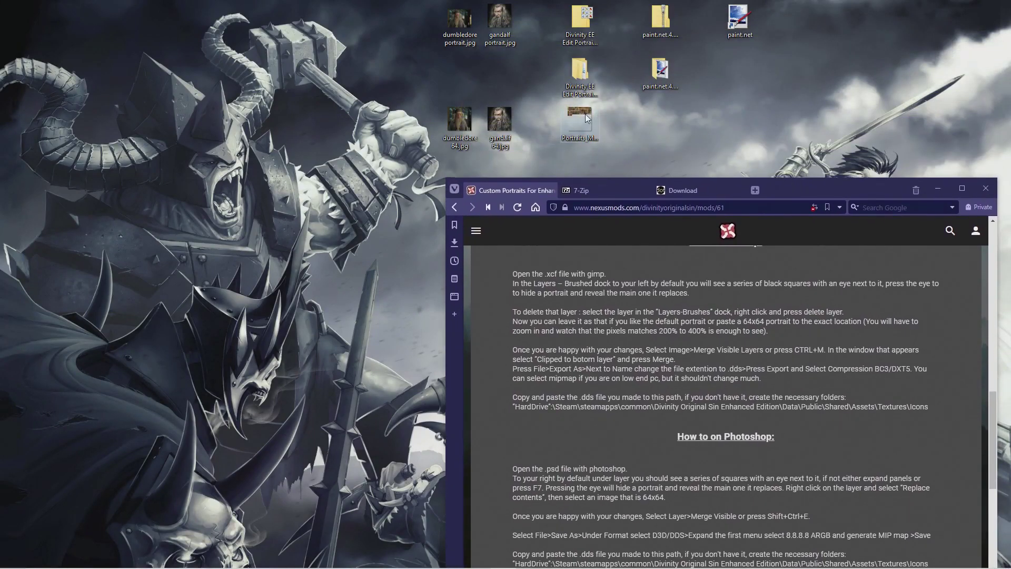
{"action": "left_click", "coordinate": [581, 129]}
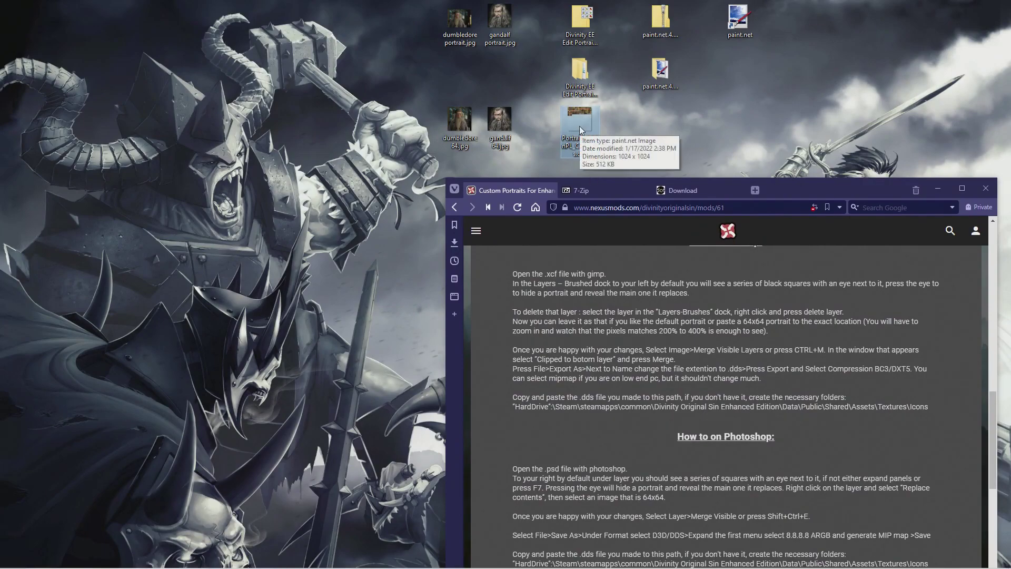
{"action": "left_click_drag", "start_coordinate": [785, 196], "coordinate": [789, 75]}
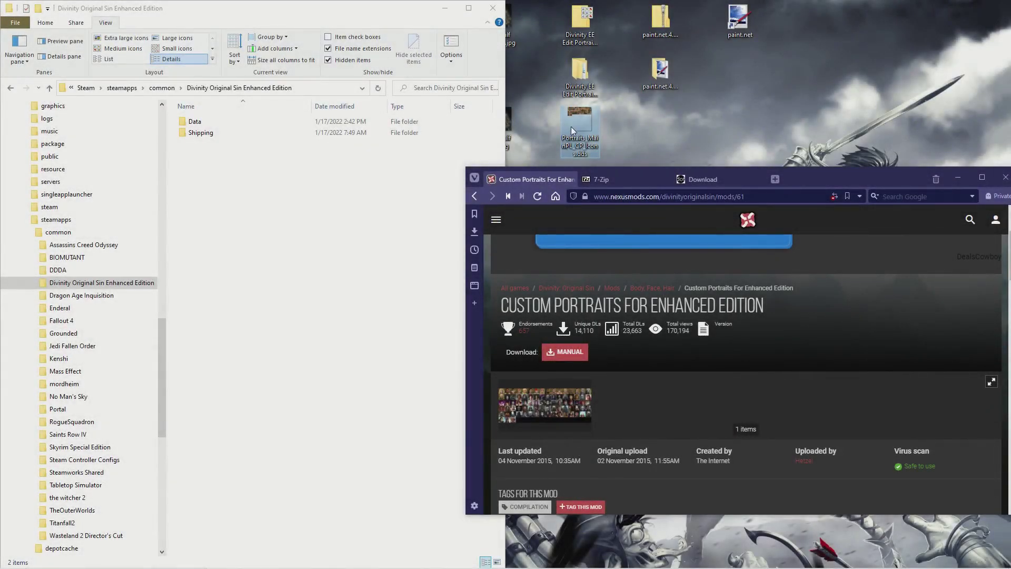
{"action": "right_click", "coordinate": [575, 124]}
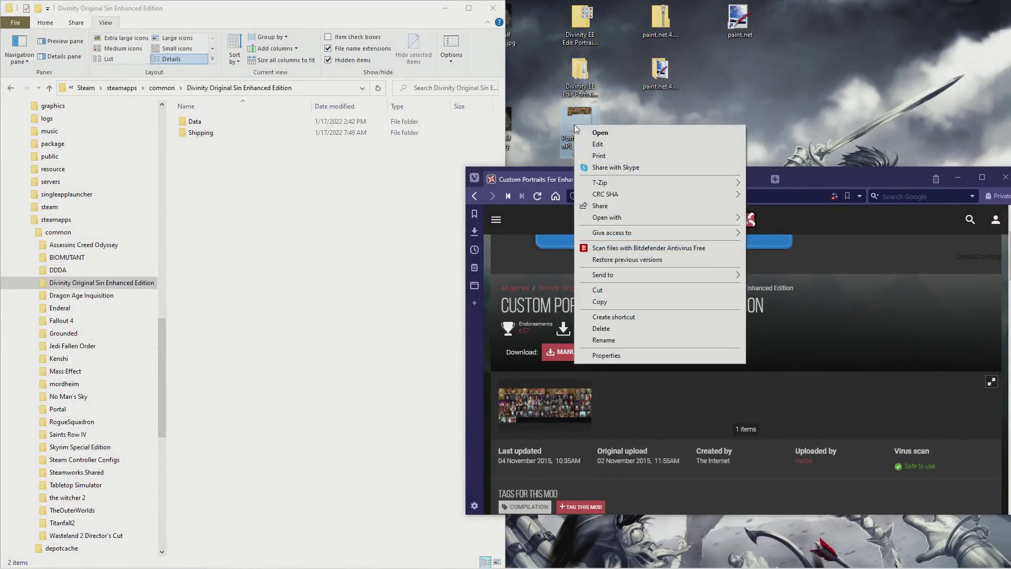
{"action": "left_click", "coordinate": [600, 301]}
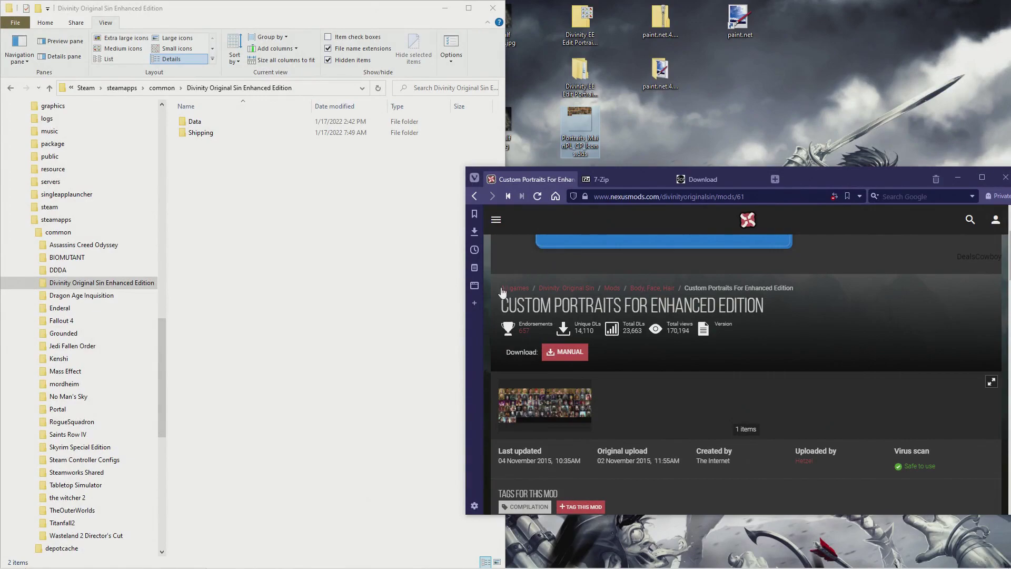
- Scroll the mod page to the instructions and highlight the Data\Public\Shared\Assets\Textures\Icons path
{"action": "scroll", "coordinate": [681, 377], "scroll_direction": "down", "scroll_amount": 10}
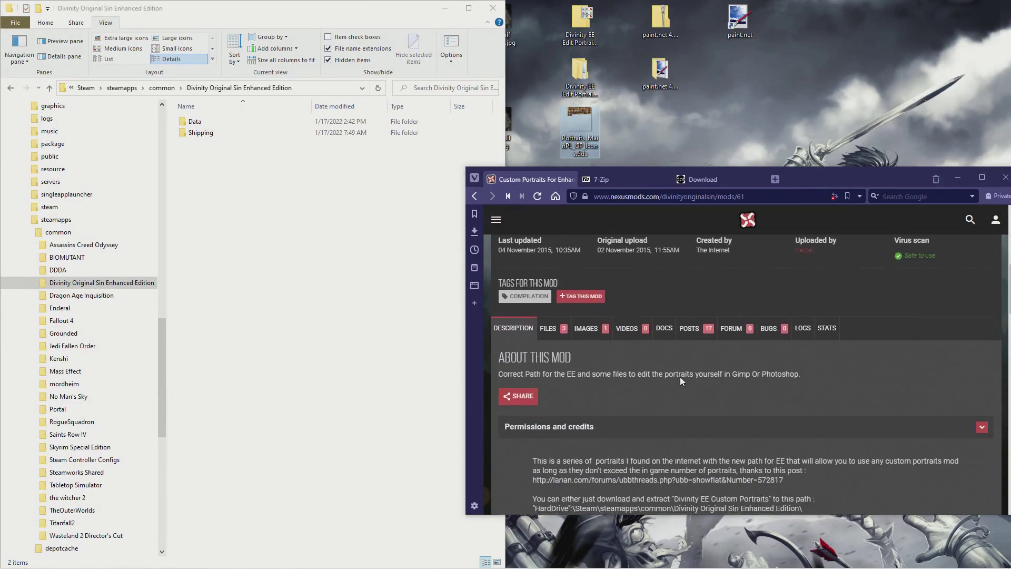
{"action": "scroll", "coordinate": [681, 378], "scroll_direction": "down", "scroll_amount": 2}
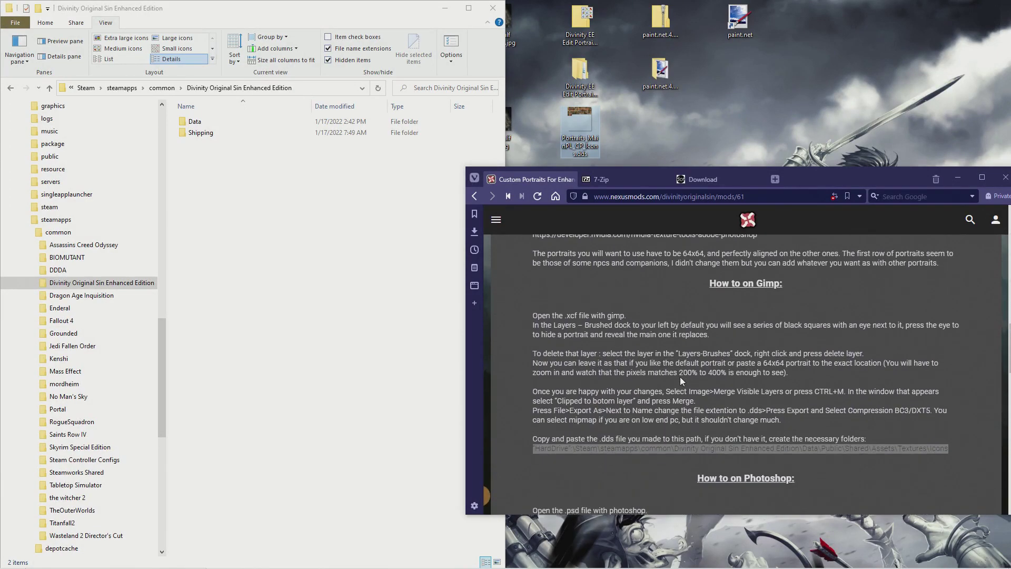
{"action": "left_click", "coordinate": [535, 438]}
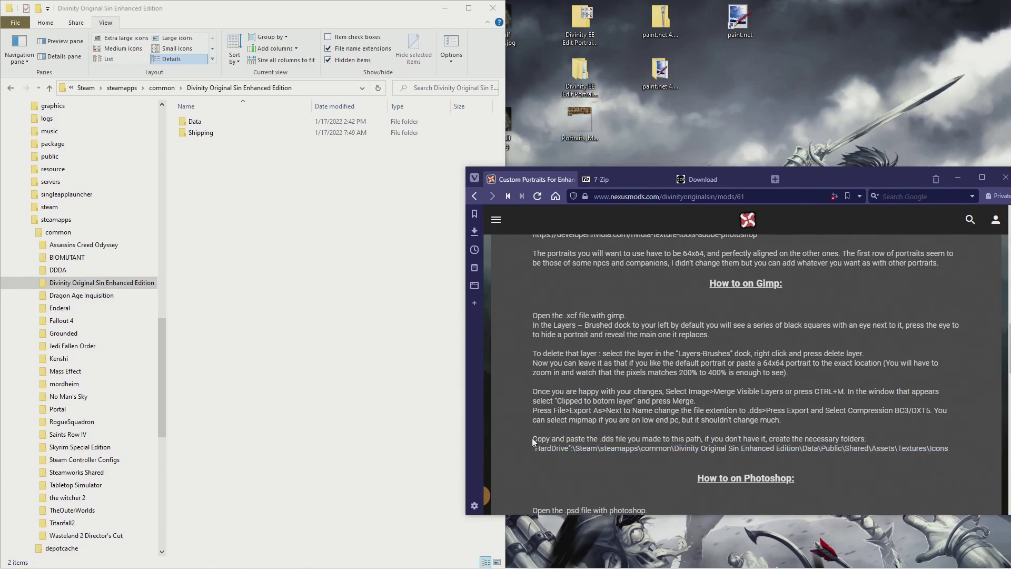
{"action": "left_click_drag", "start_coordinate": [533, 439], "coordinate": [629, 438]}
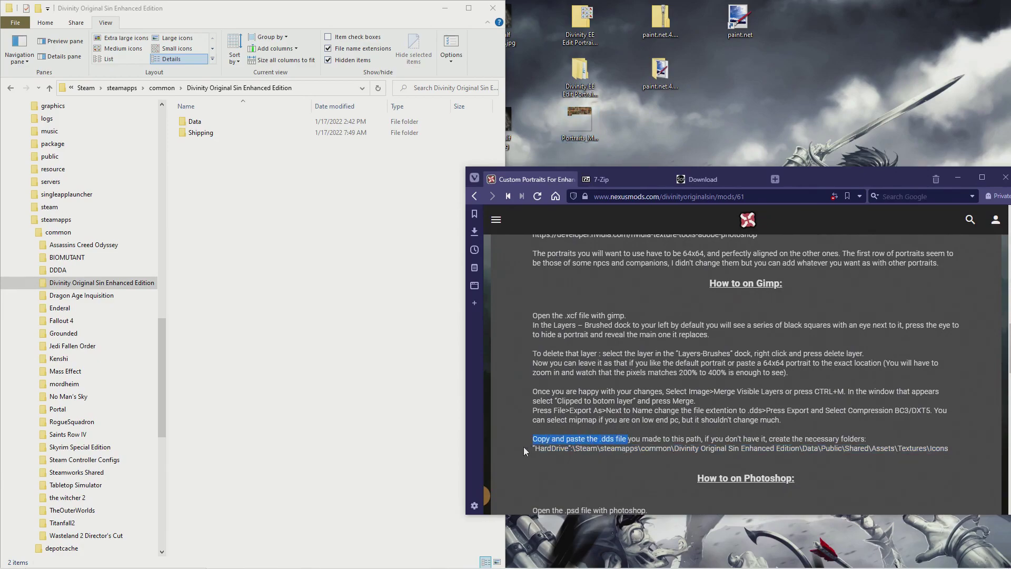
{"action": "left_click_drag", "start_coordinate": [533, 449], "coordinate": [942, 447]}
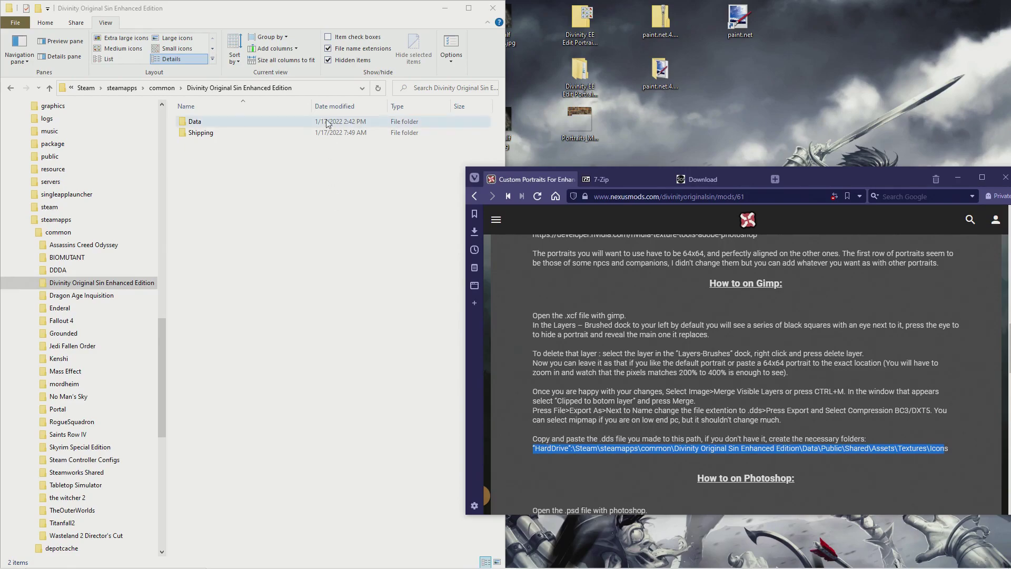
- Briefly edit the Explorer address bar, then return to the mod instructions
{"action": "left_click", "coordinate": [311, 88]}
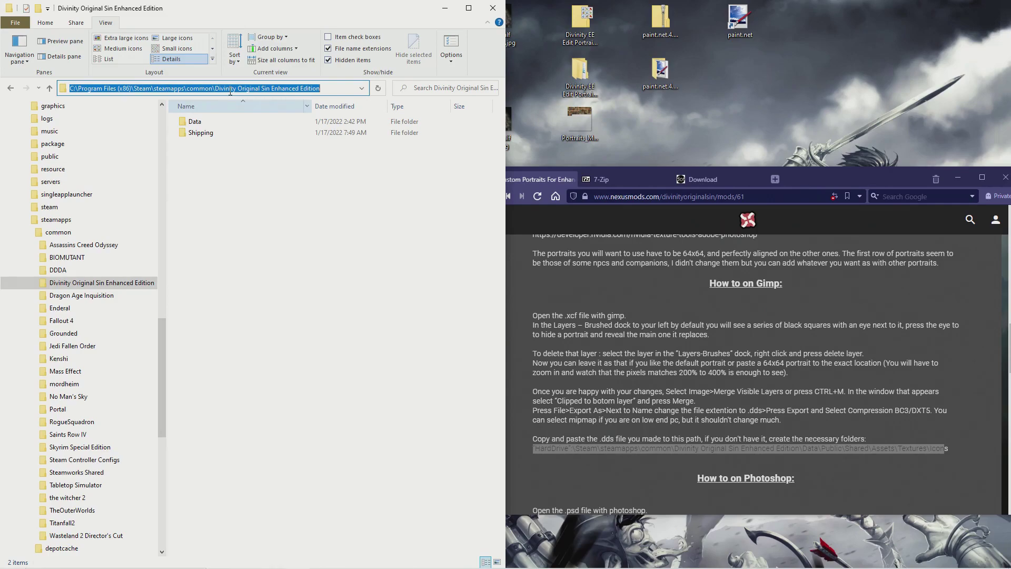
{"action": "left_click", "coordinate": [72, 285]}
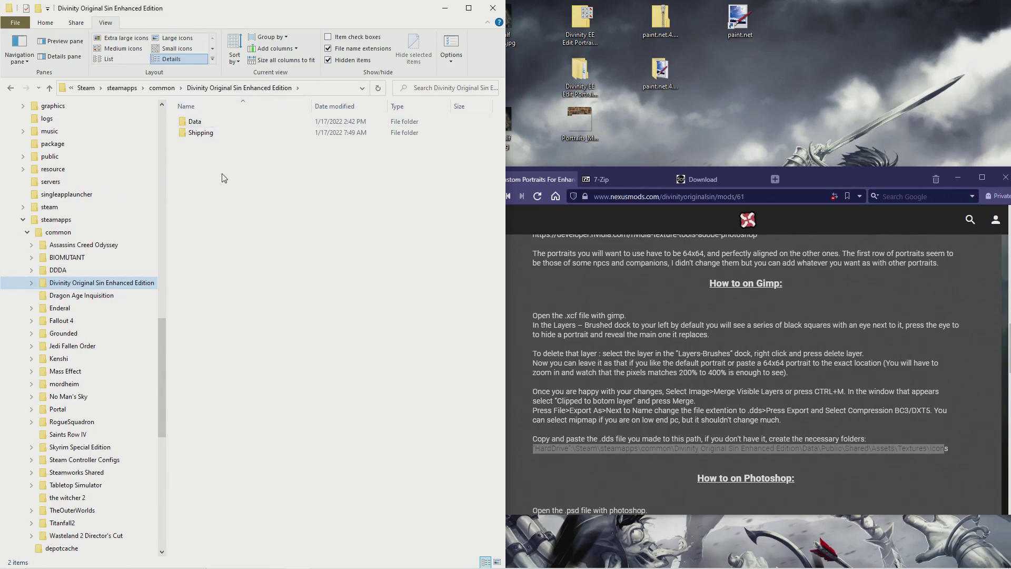
{"action": "left_click", "coordinate": [657, 422]}
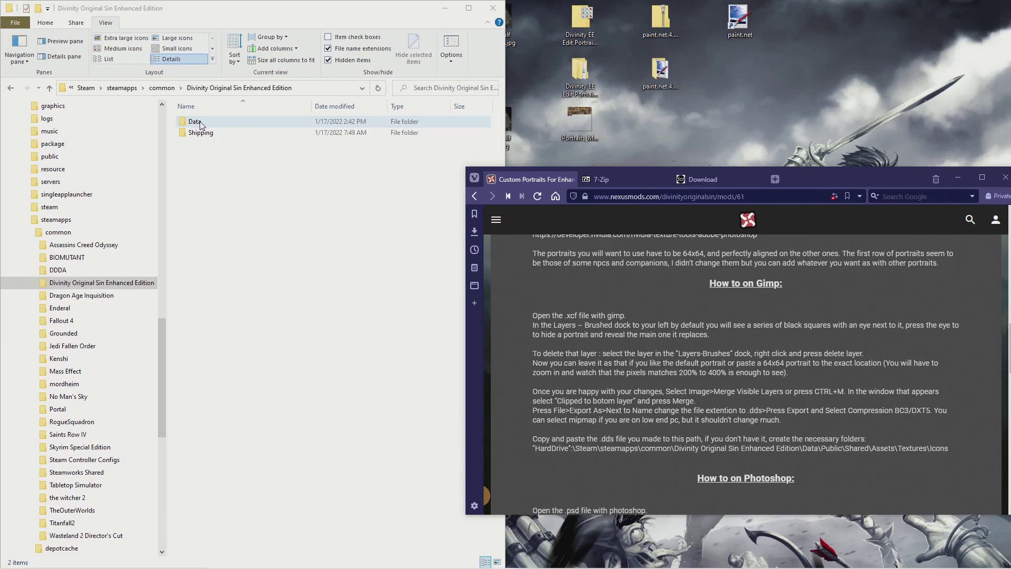
- Expand Divinity Original Sin Enhanced Edition and open its Data folder
{"action": "left_click", "coordinate": [31, 283]}
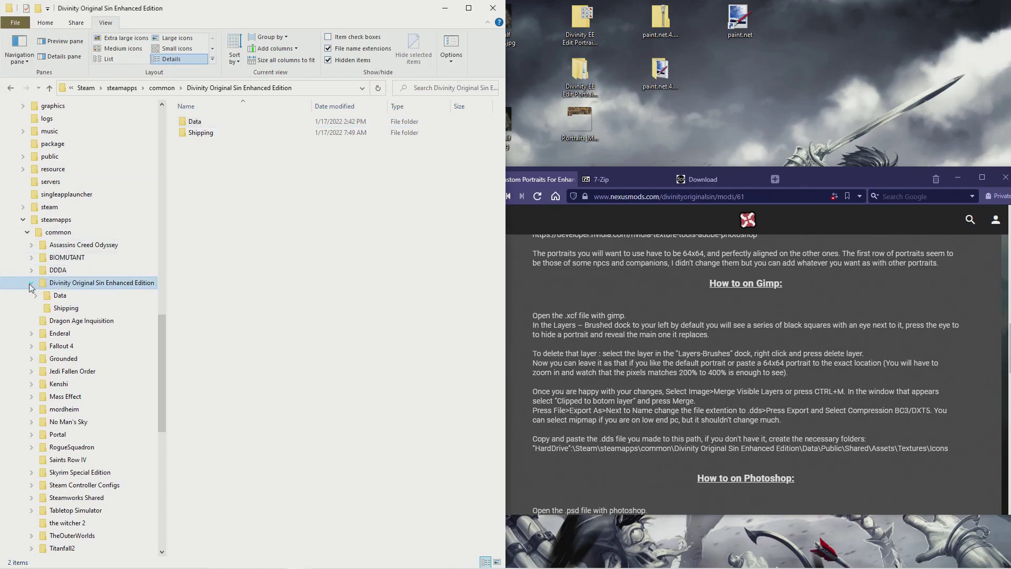
{"action": "left_click", "coordinate": [59, 296]}
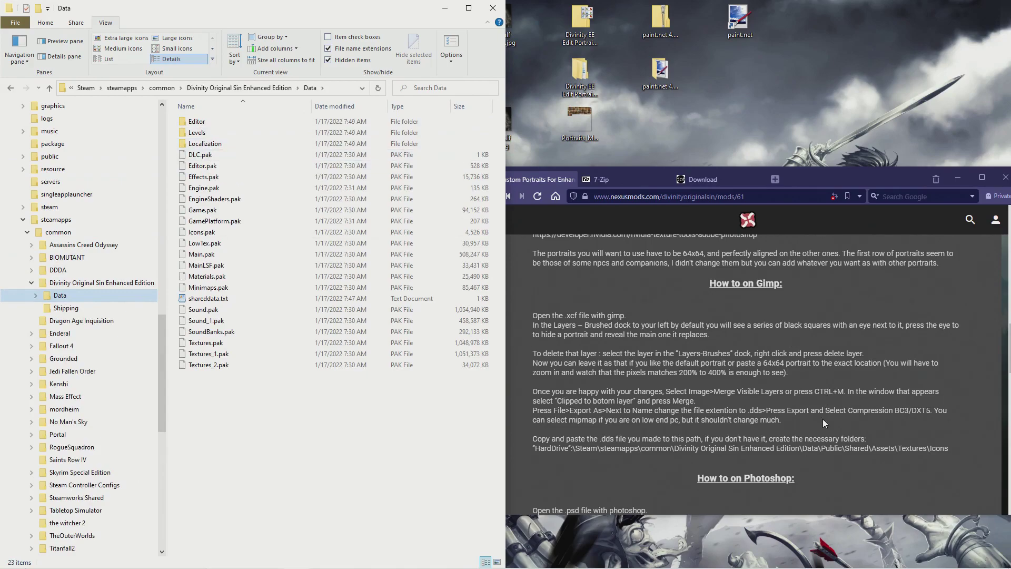
{"action": "left_click_drag", "start_coordinate": [822, 448], "coordinate": [841, 446]}
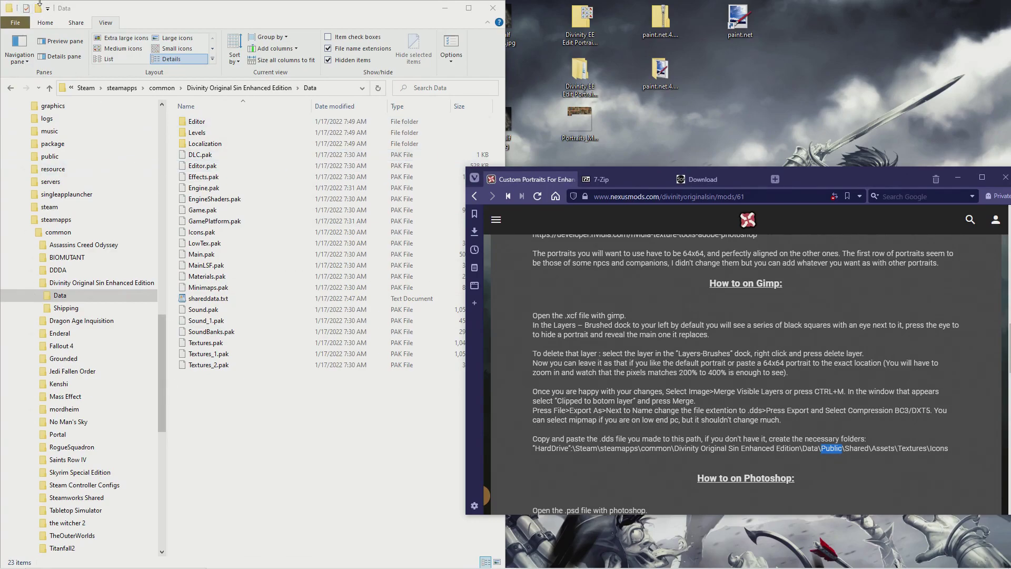
- Create a Public folder in Data and a Shared folder inside it
{"action": "left_click", "coordinate": [39, 20]}
{"action": "left_click", "coordinate": [38, 8]}
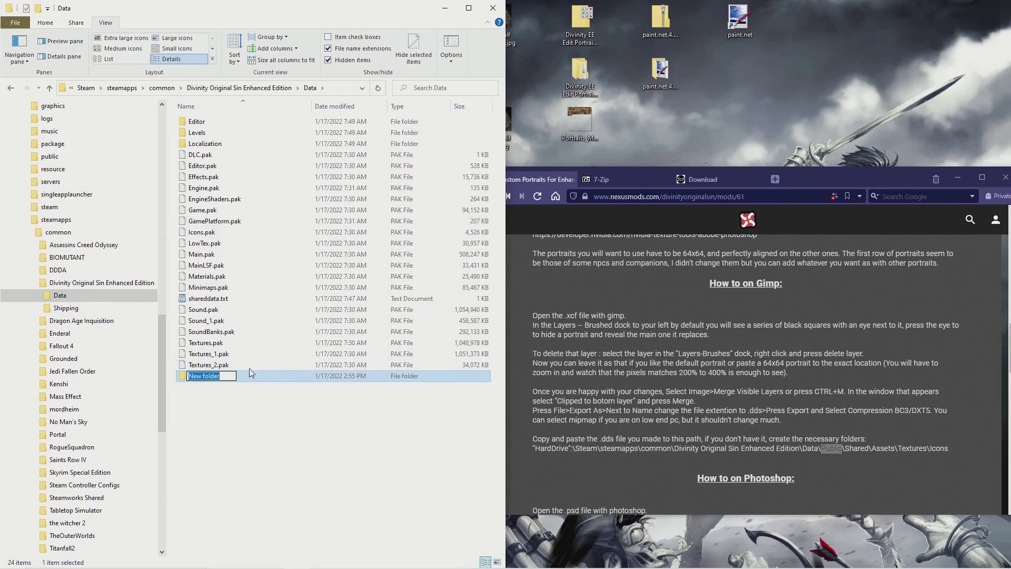
{"action": "type", "text": "Public"}
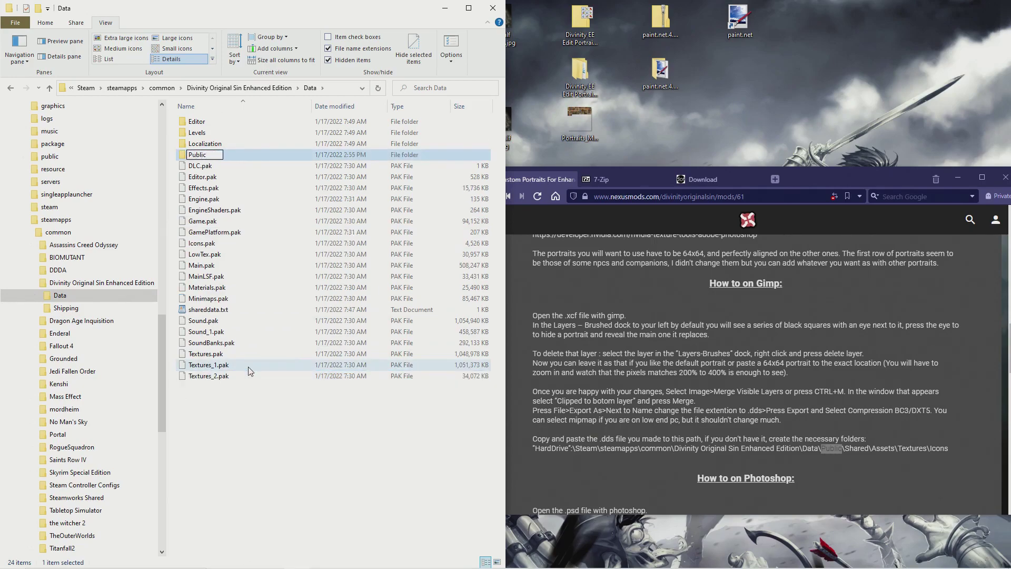
{"action": "key", "text": "Return"}
{"action": "key", "text": "Return"}
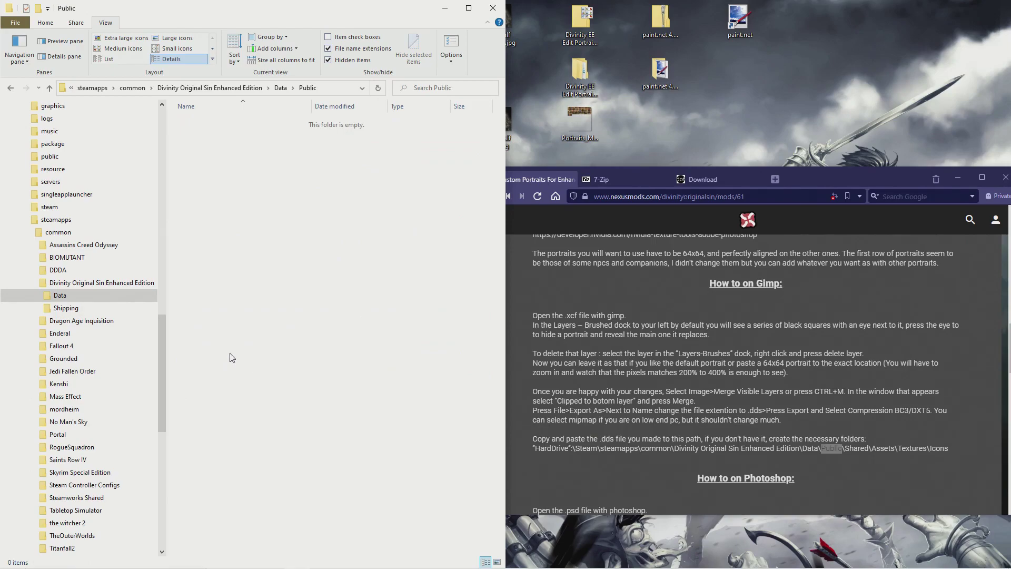
{"action": "left_click", "coordinate": [849, 451]}
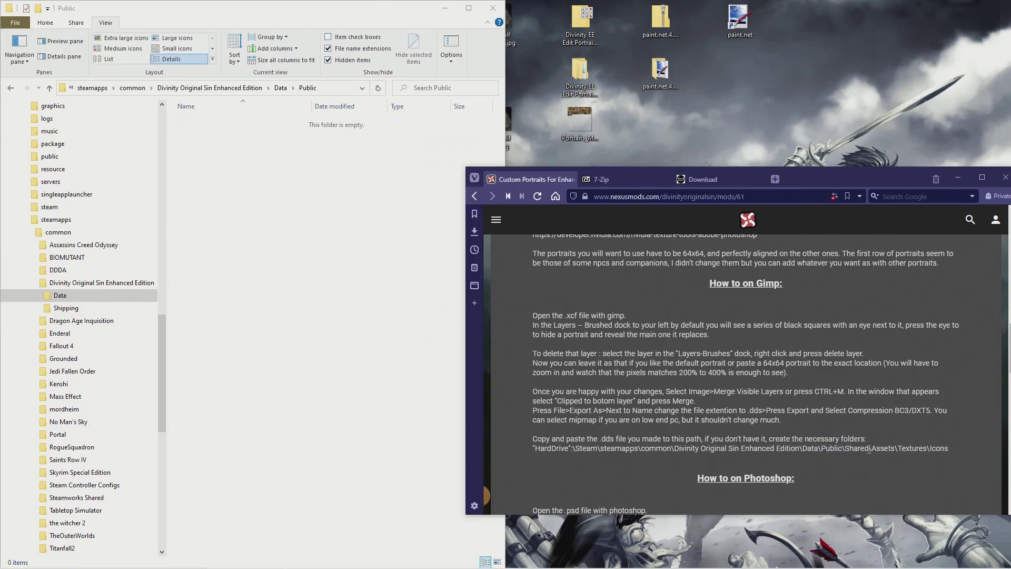
{"action": "left_click", "coordinate": [38, 8]}
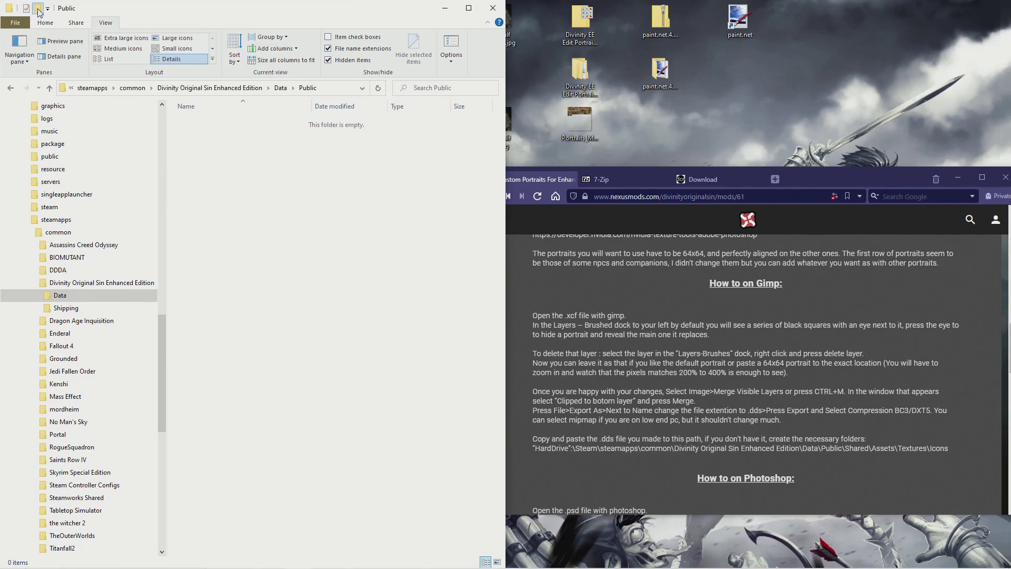
{"action": "type", "text": "S"}
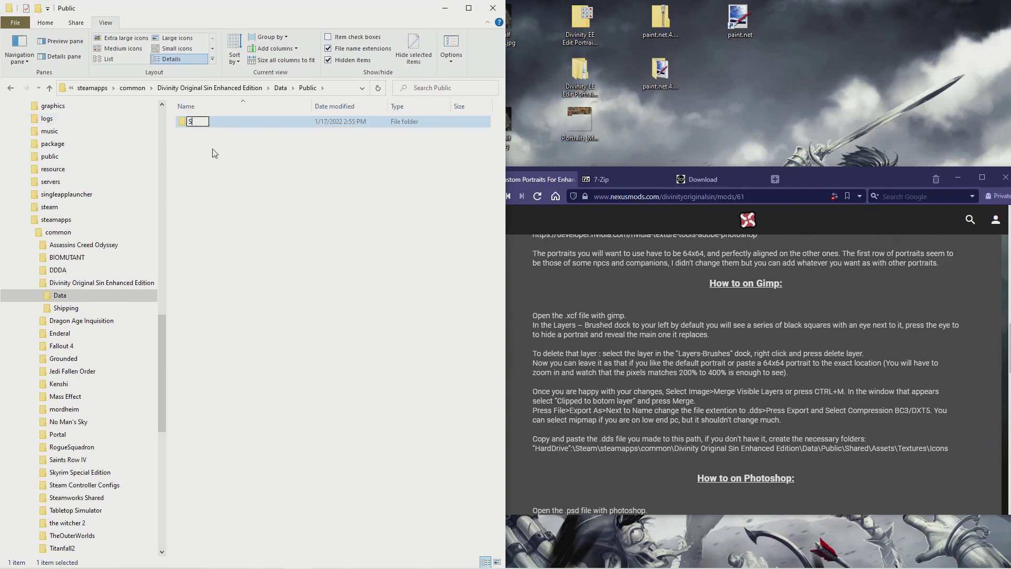
{"action": "type", "text": "hared"}
{"action": "key", "text": "Return"}
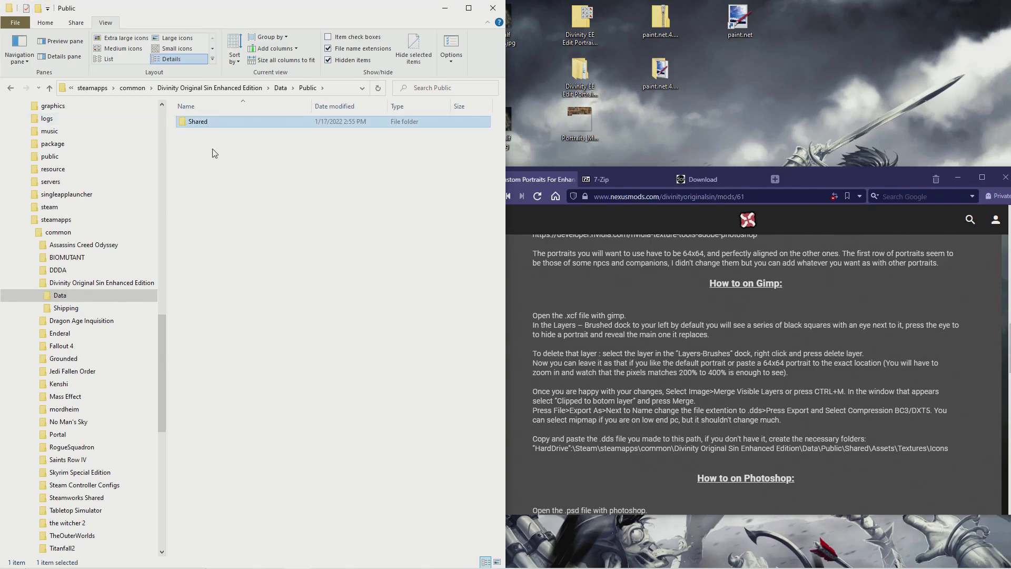
{"action": "key", "text": "Return"}
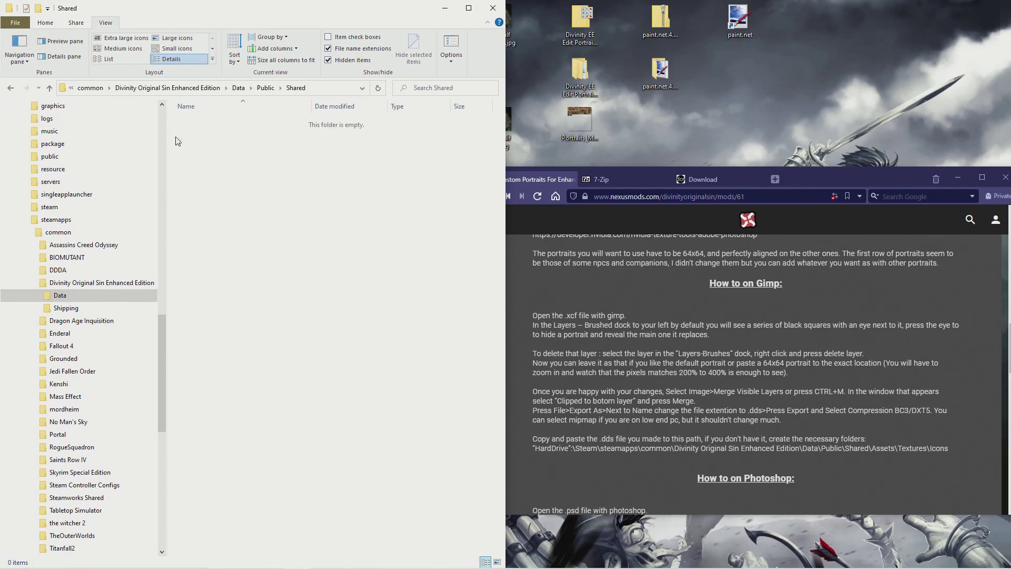
- Create nested Assets, Textures and Icons folders inside Shared and open Icons
{"action": "left_click", "coordinate": [38, 8]}
{"action": "type", "text": "A"}
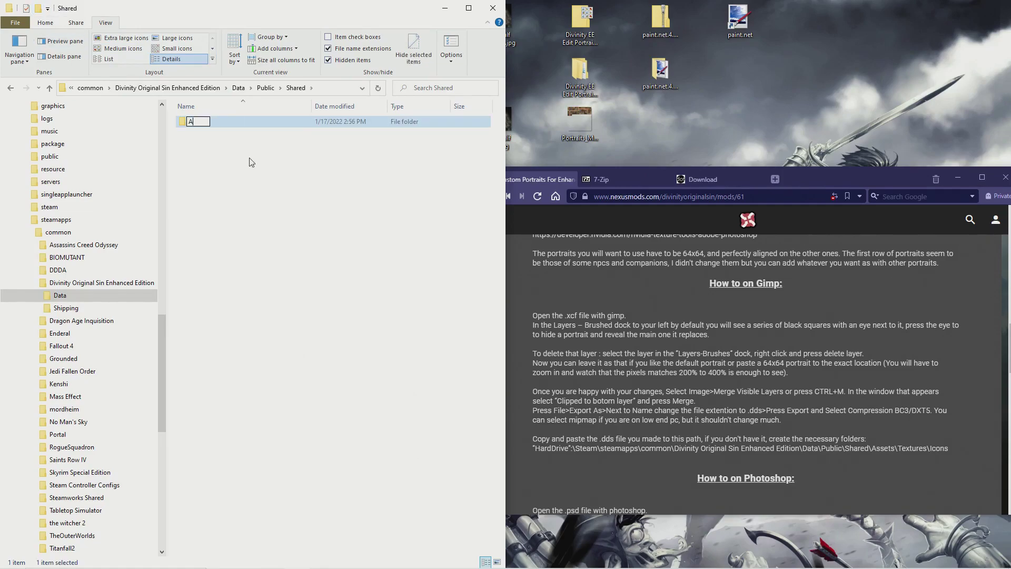
{"action": "type", "text": "ssets"}
{"action": "key", "text": "Return"}
{"action": "key", "text": "Return"}
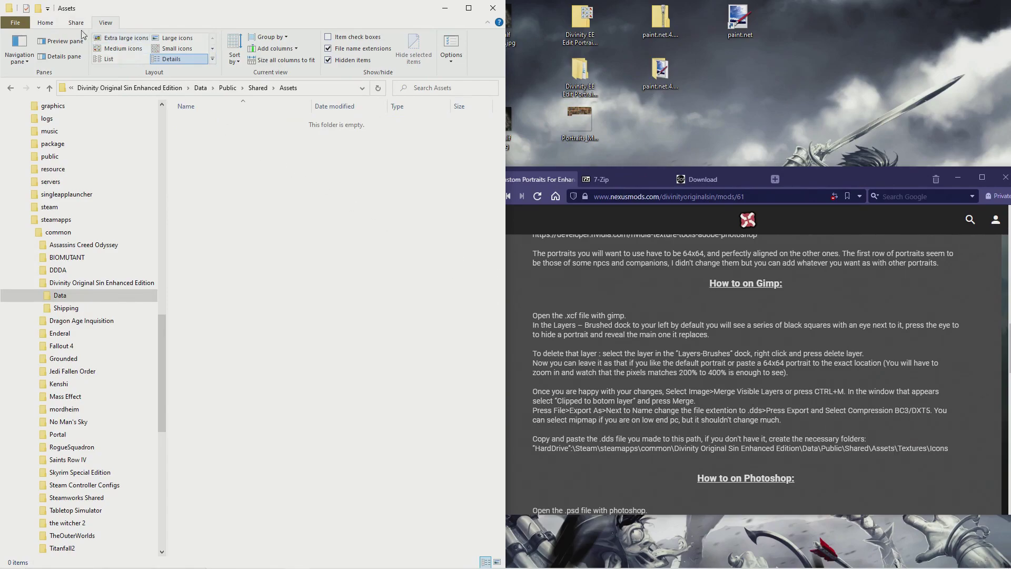
{"action": "left_click", "coordinate": [38, 7]}
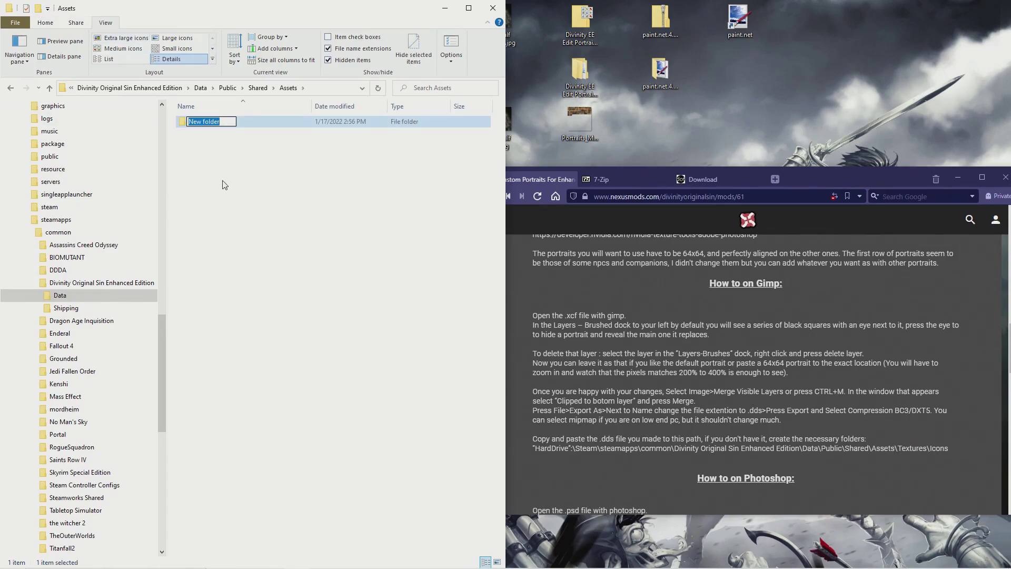
{"action": "type", "text": "Textures"}
{"action": "key", "text": "Return"}
{"action": "key", "text": "Return"}
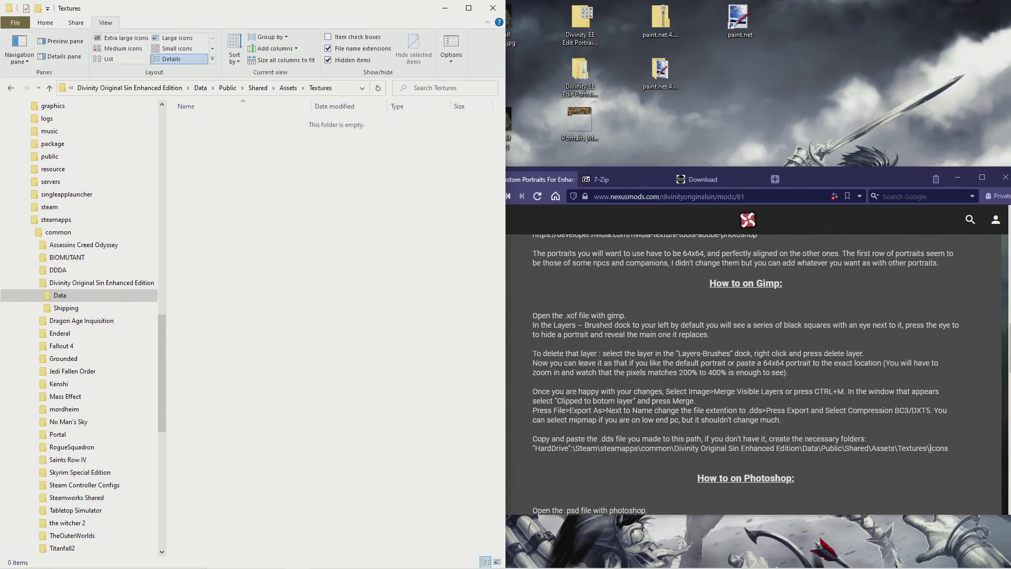
{"action": "left_click", "coordinate": [38, 8]}
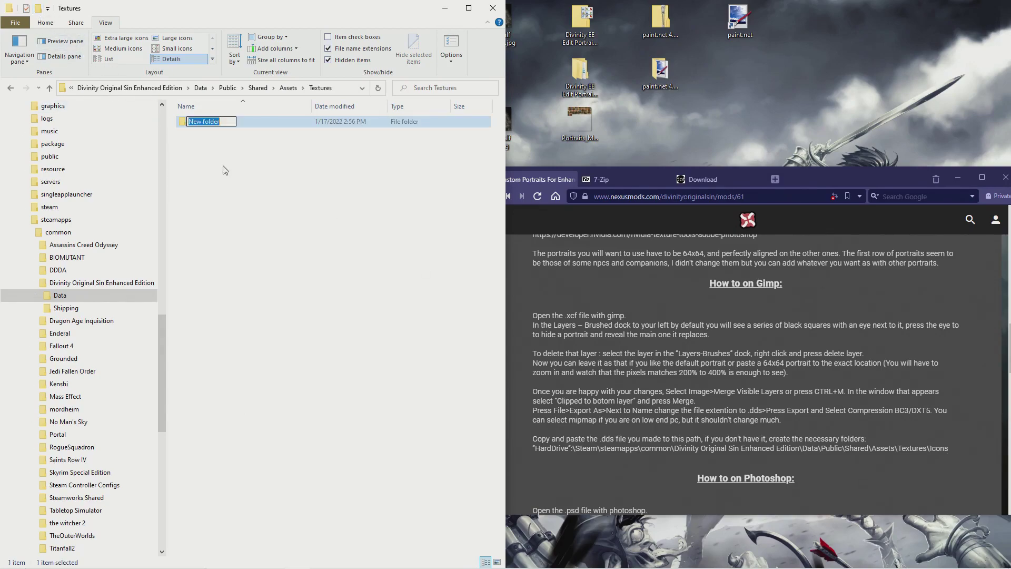
{"action": "type", "text": "Icons"}
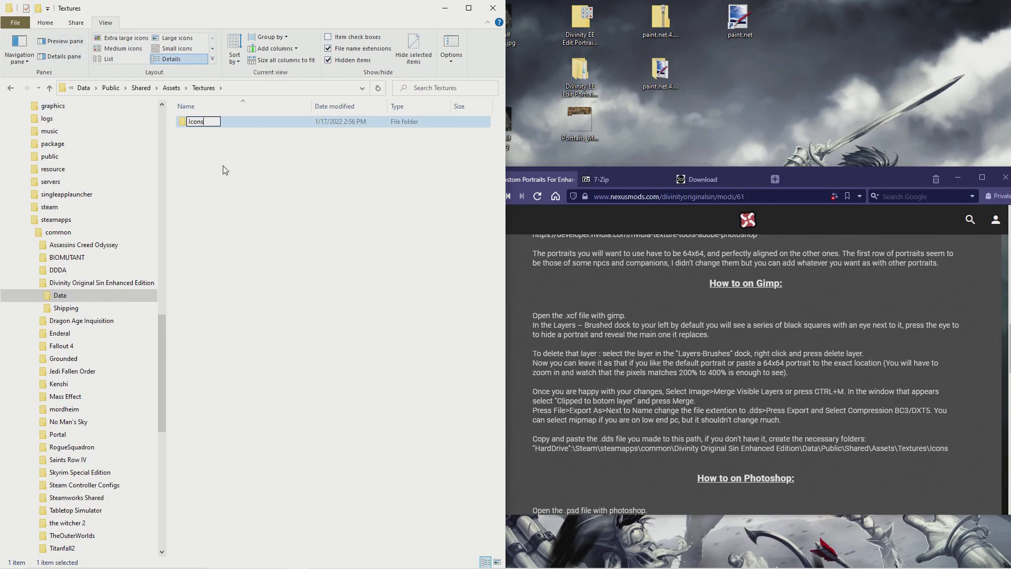
{"action": "key", "text": "Return"}
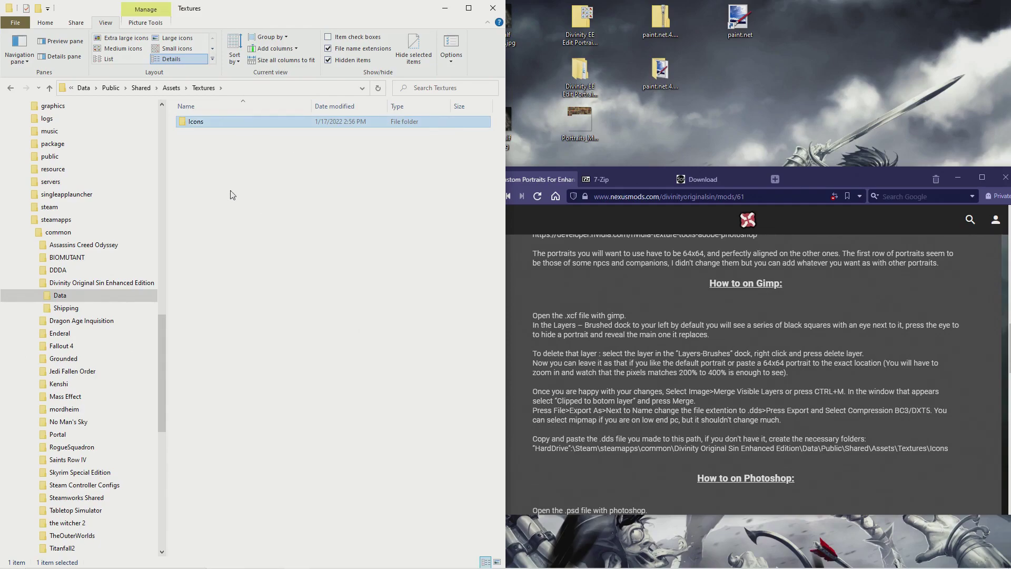
{"action": "double_click", "coordinate": [200, 126]}
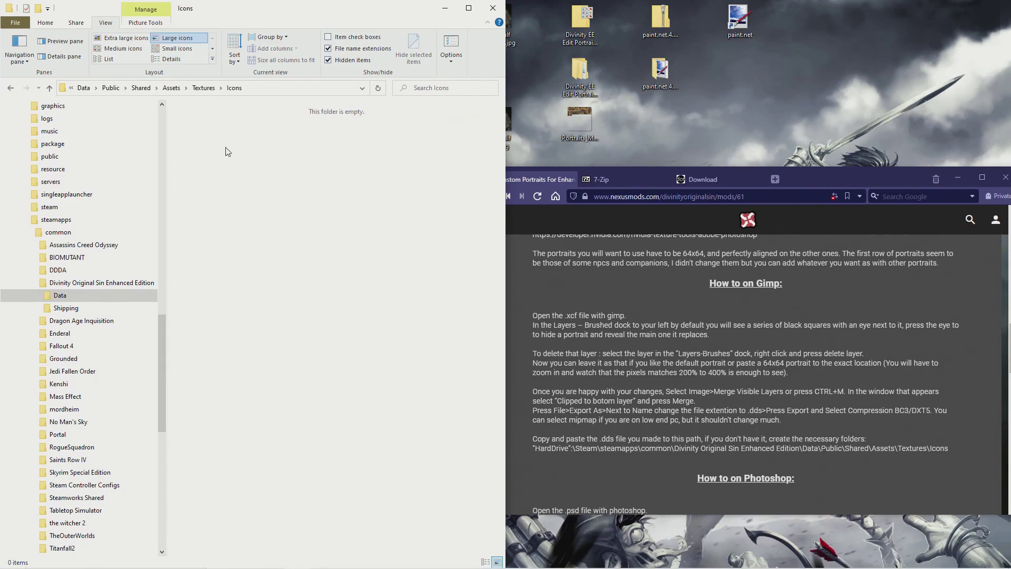
- Paste Portraits_MainPL_CP_Icons.dds into Icons and launch Divinity: Original Sin Enhanced Edition
{"action": "right_click", "coordinate": [228, 151]}
{"action": "left_click", "coordinate": [251, 220]}
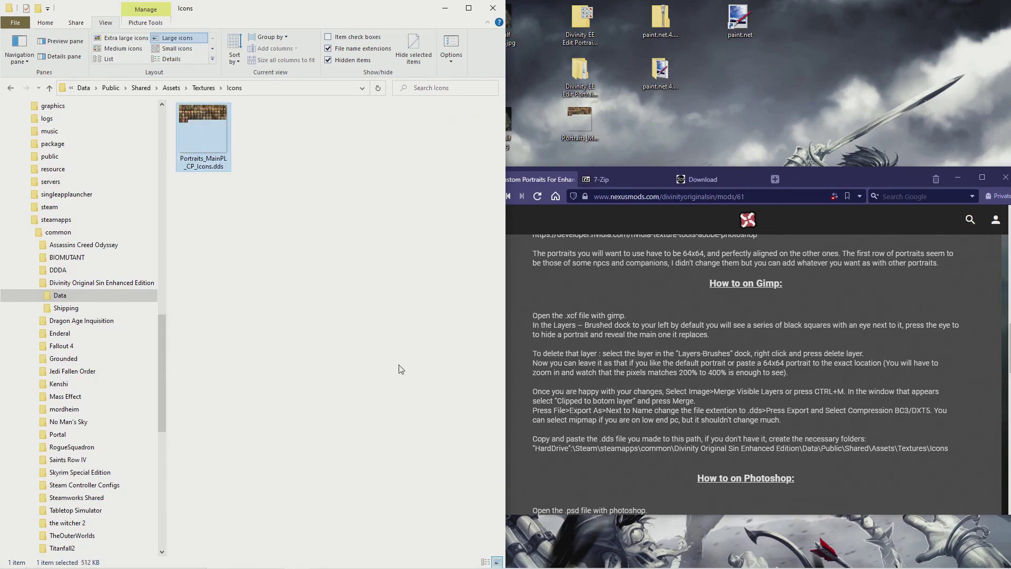
{"action": "left_click", "coordinate": [363, 331]}
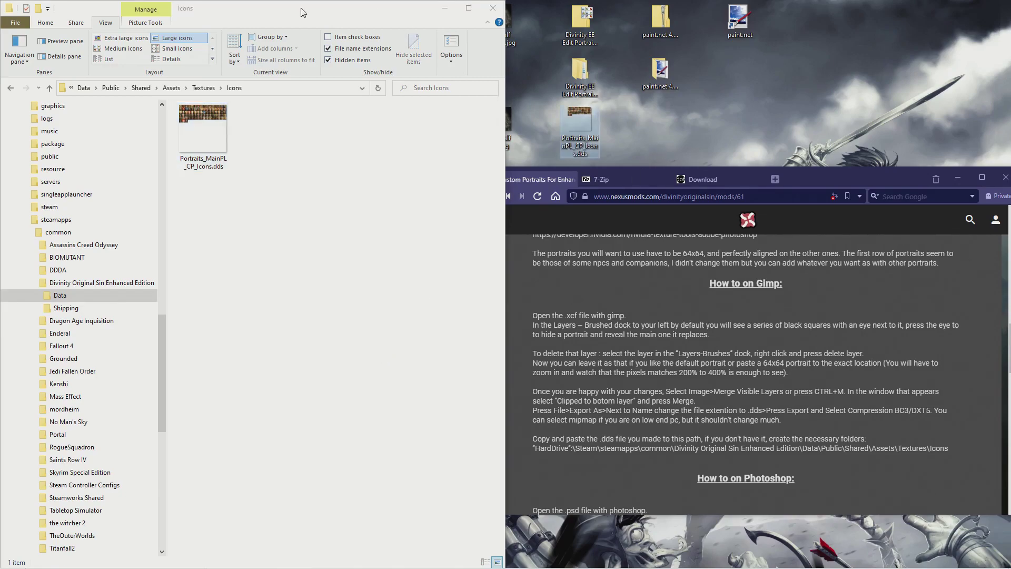
{"action": "left_click_drag", "start_coordinate": [303, 10], "coordinate": [395, 162]}
{"action": "double_click", "coordinate": [373, 21]}
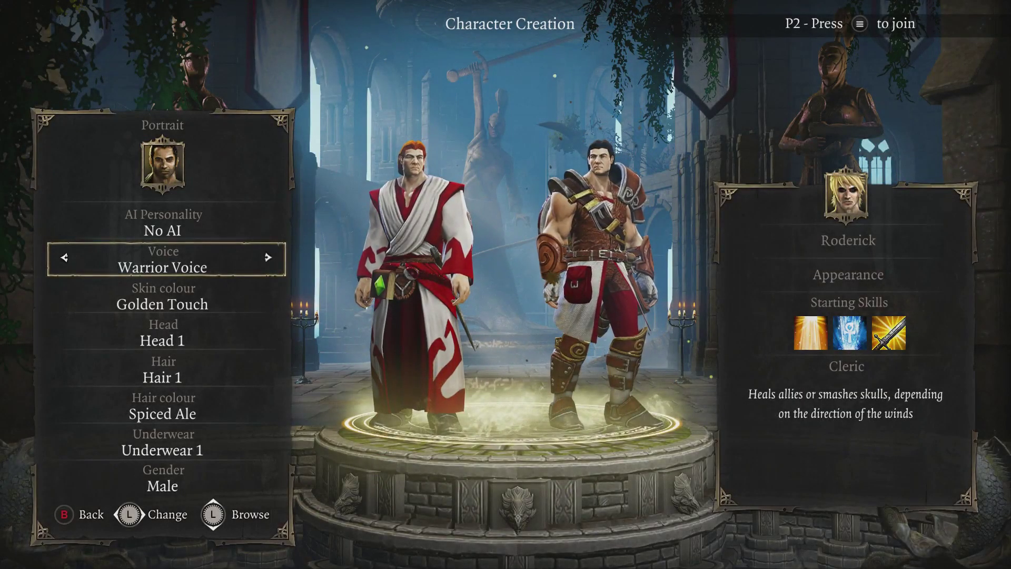
- Cycle the first character's portrait forward six faces to reach the custom Dumbledore portrait
{"action": "key", "text": "Up"}
{"action": "key", "text": "Up"}
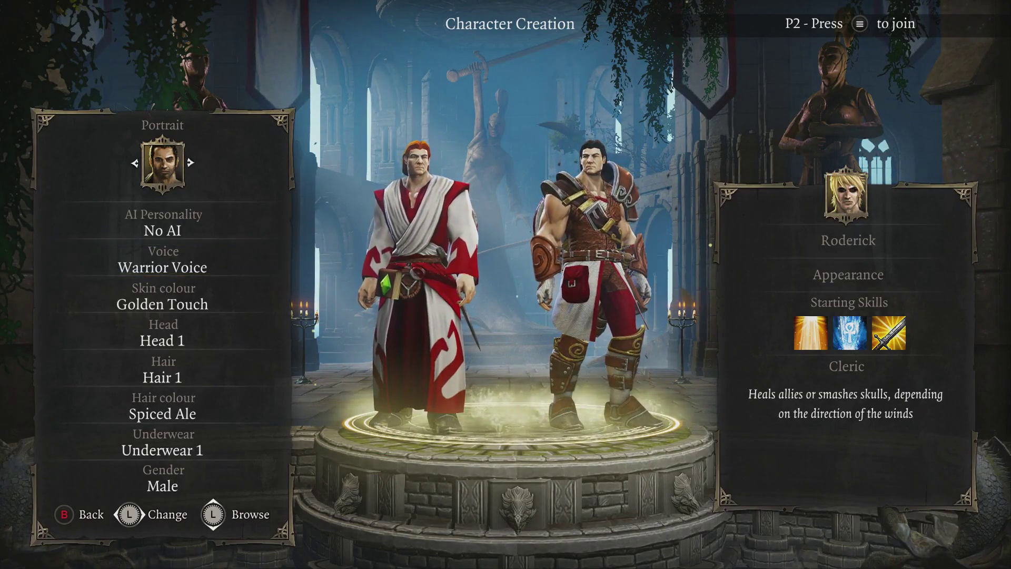
{"action": "key", "text": "Right"}
{"action": "key", "text": "Right"}
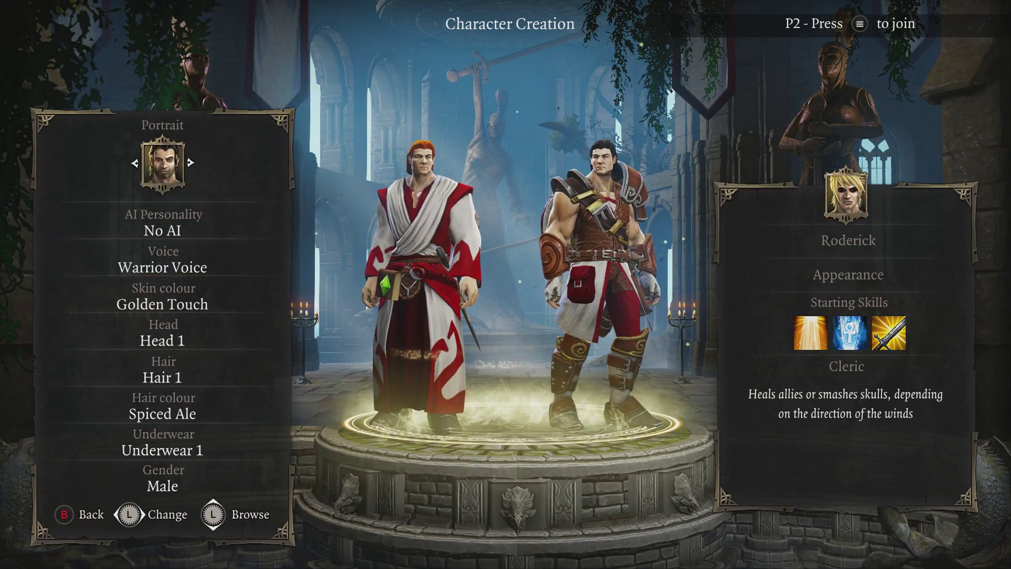
{"action": "key", "text": "Right"}
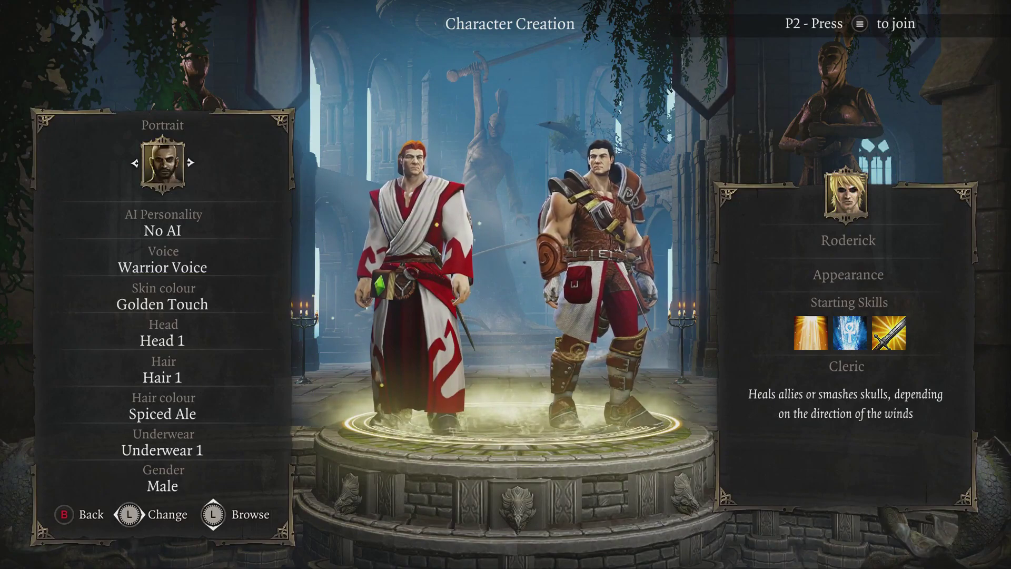
{"action": "key", "text": "Right"}
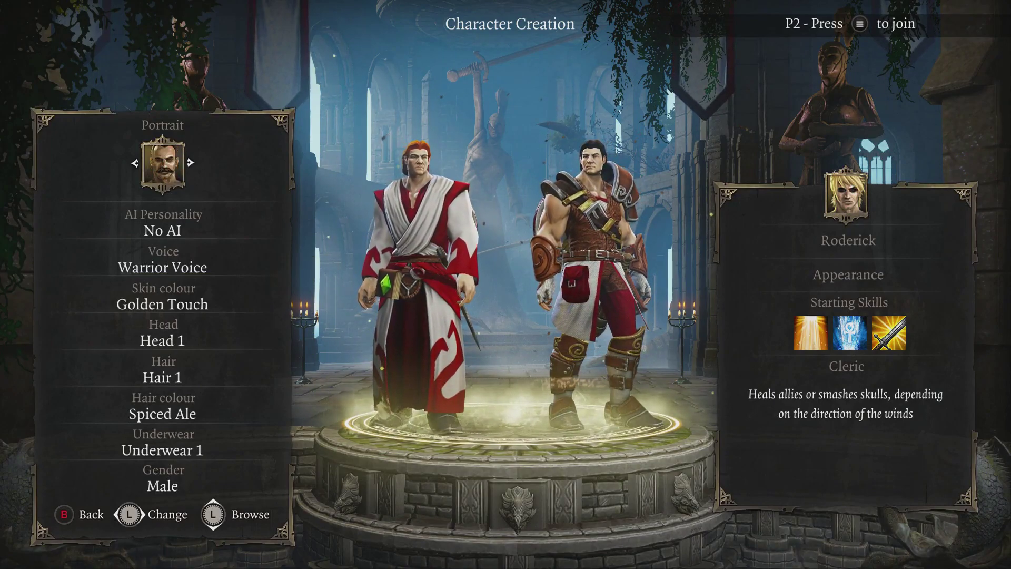
{"action": "key", "text": "Right"}
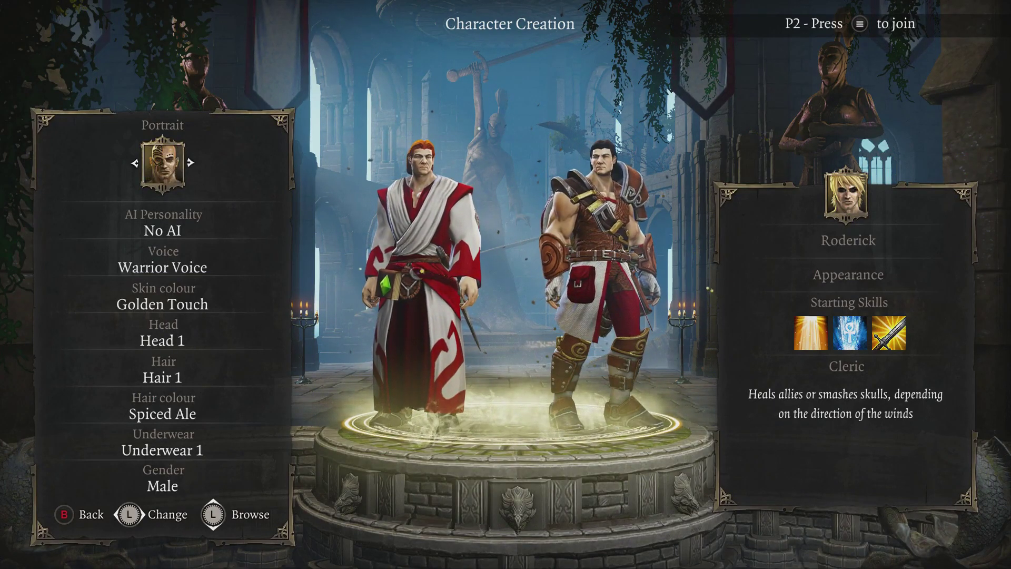
{"action": "key", "text": "Right"}
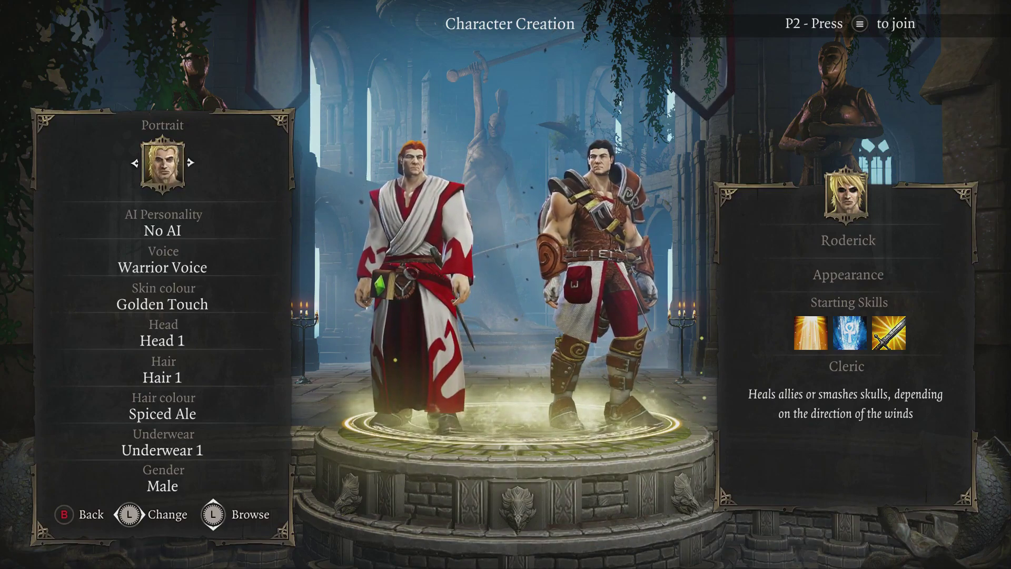
{"action": "key", "text": "Right"}
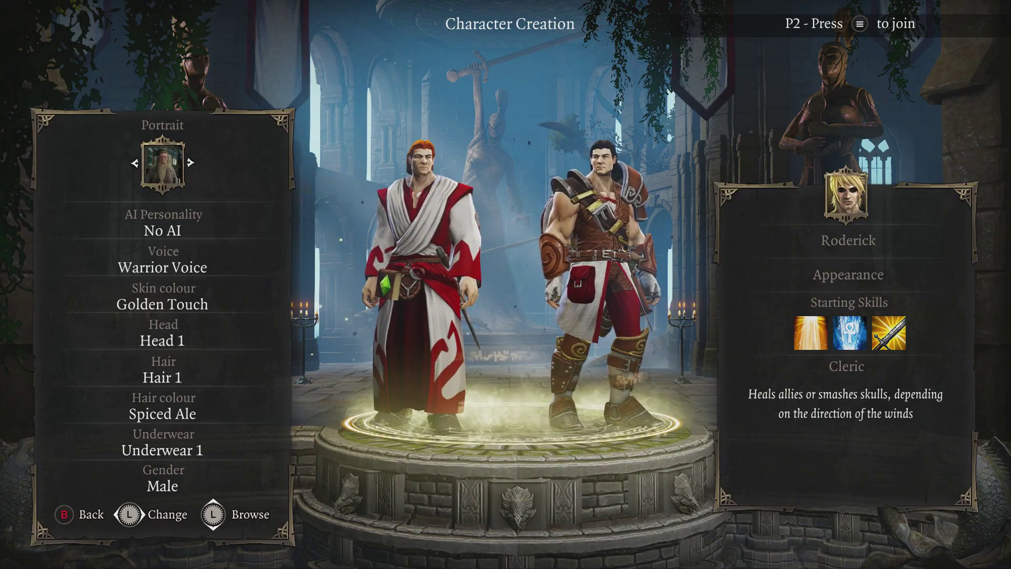
- Close Scarlett's appearance editor and open Roderick's appearance editor
{"action": "key", "text": "Down"}
{"action": "key", "text": "Escape"}
{"action": "key", "text": "Right"}
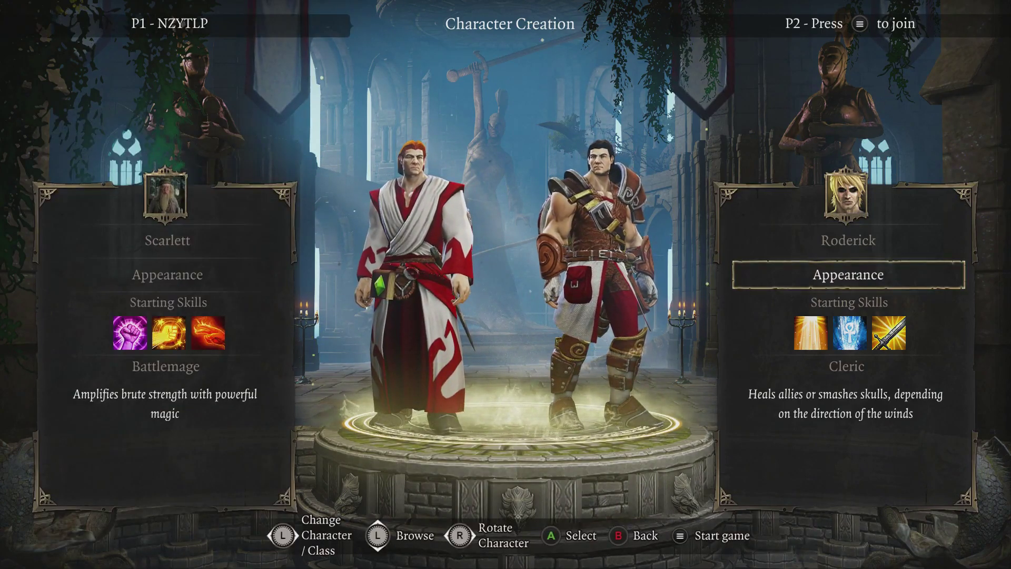
{"action": "key", "text": "Return"}
- Set Roderick's portrait to the grey-bearded Gandalf face and close the editor
{"action": "key", "text": "Right"}
{"action": "key", "text": "Right"}
{"action": "key", "text": "Right"}
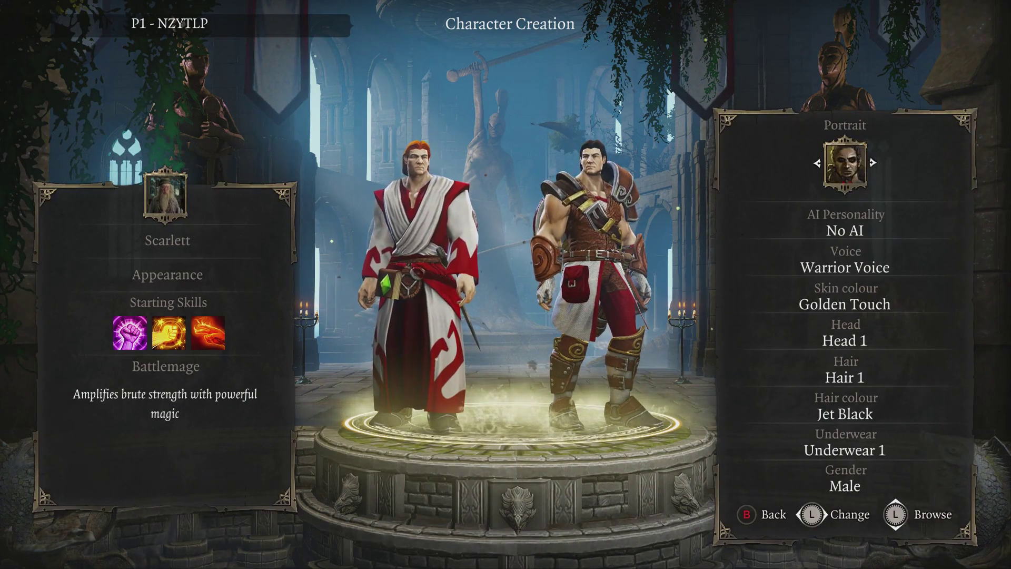
{"action": "key", "text": "Right"}
{"action": "key", "text": "Right"}
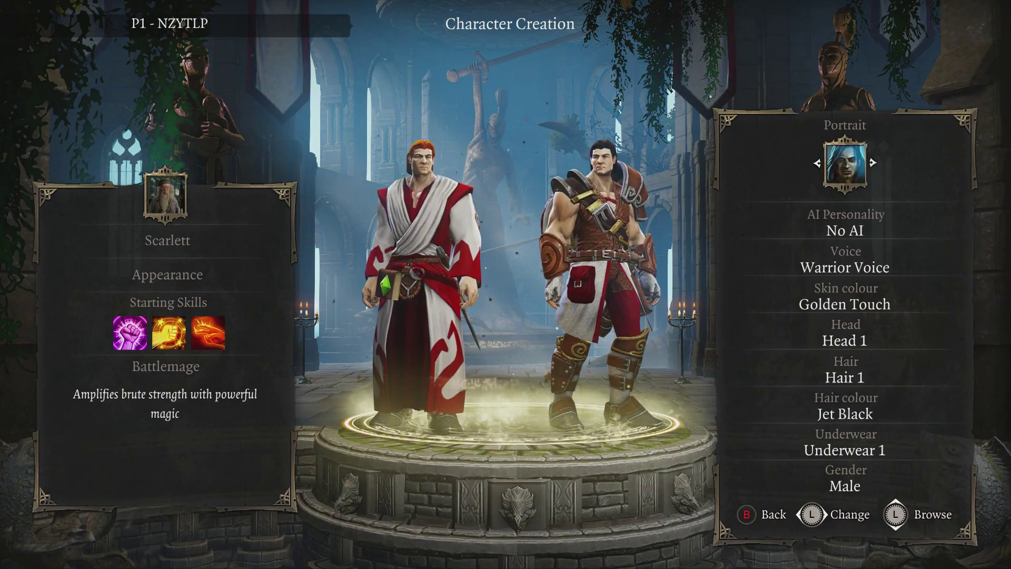
{"action": "key", "text": "Left"}
{"action": "key", "text": "Left"}
{"action": "key", "text": "Down"}
{"action": "key", "text": "Escape"}
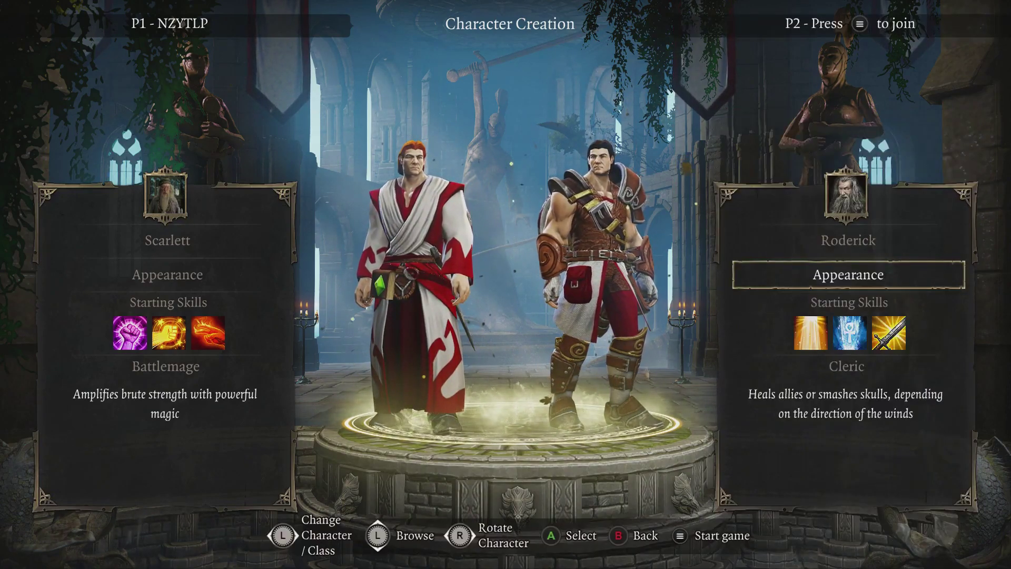